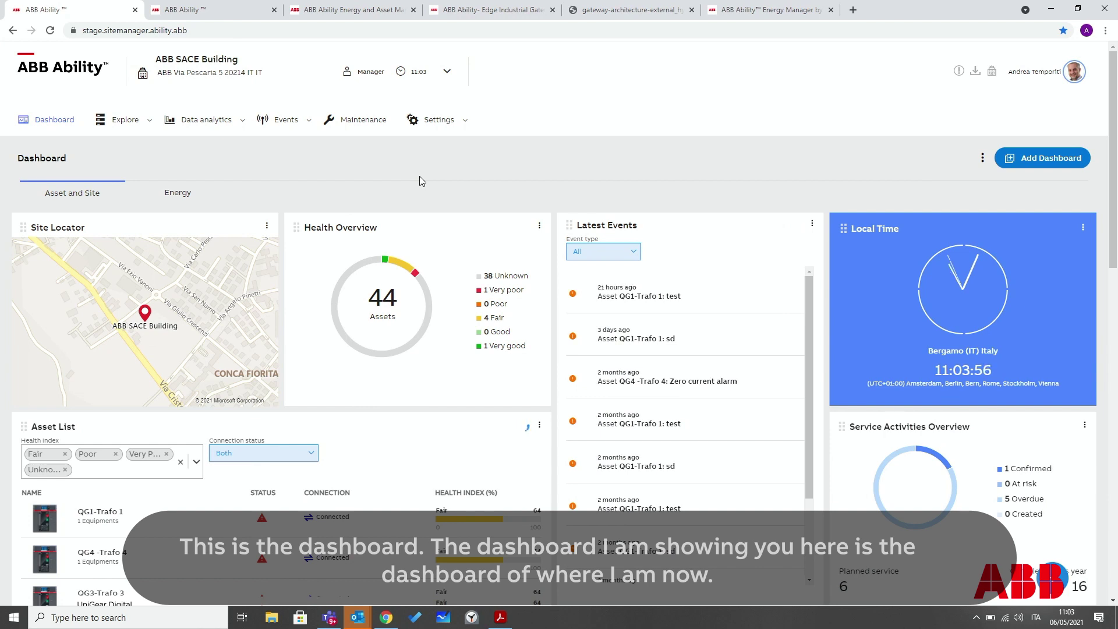
Scroll down through the dashboard to review its existing widgets.
{"action": "scroll", "coordinate": [553, 180], "scroll_direction": "down", "scroll_amount": 2}
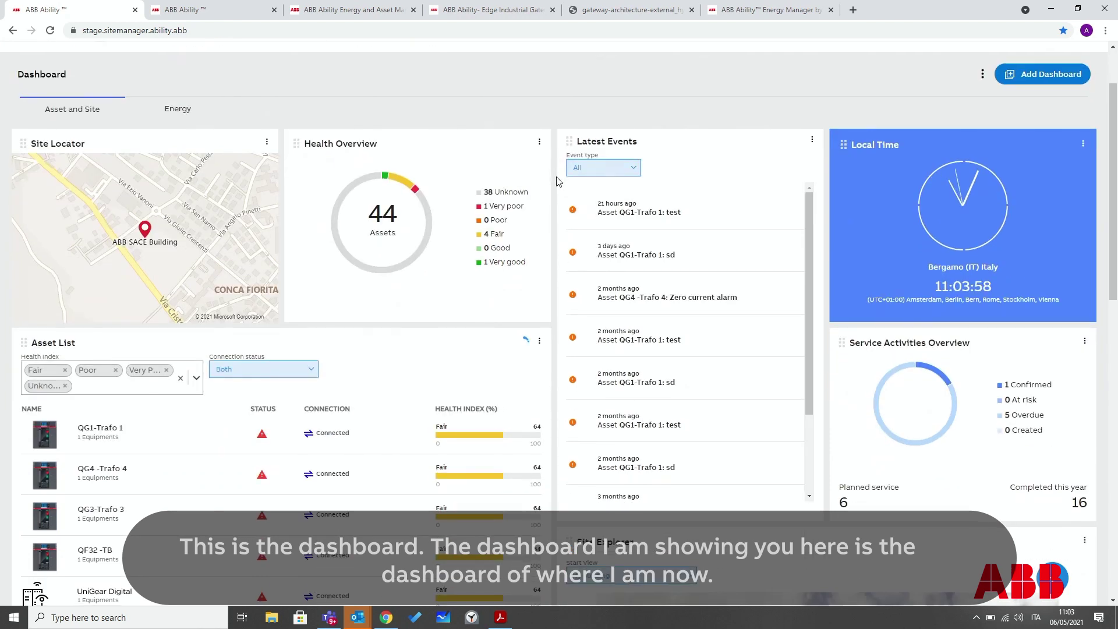
{"action": "scroll", "coordinate": [558, 181], "scroll_direction": "down", "scroll_amount": 1}
{"action": "scroll", "coordinate": [558, 181], "scroll_direction": "down", "scroll_amount": 2}
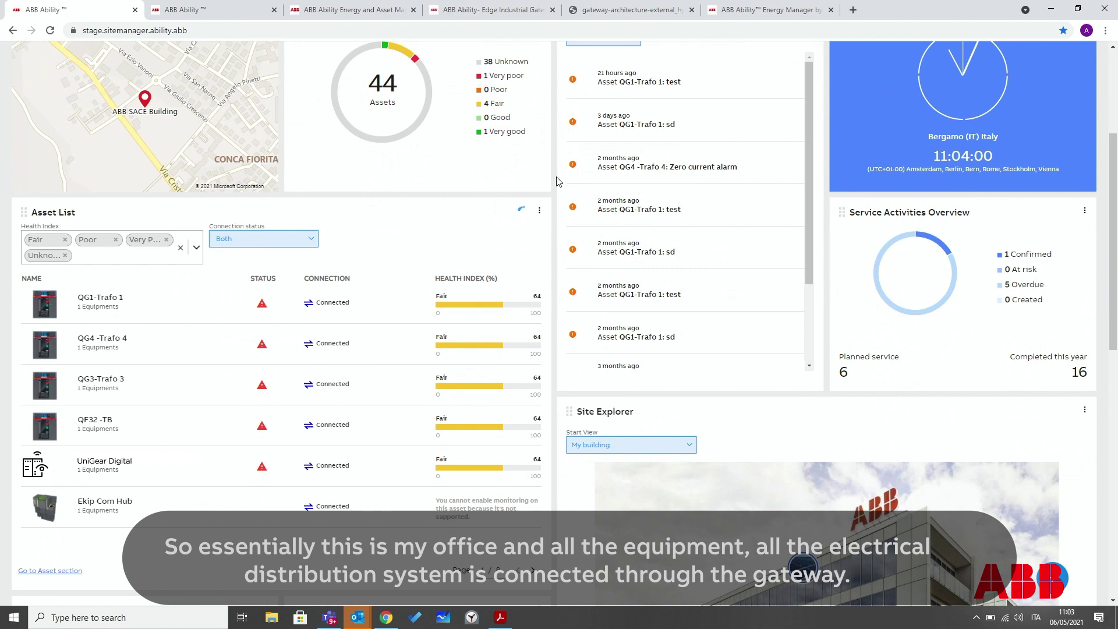
{"action": "scroll", "coordinate": [556, 181], "scroll_direction": "down", "scroll_amount": 2}
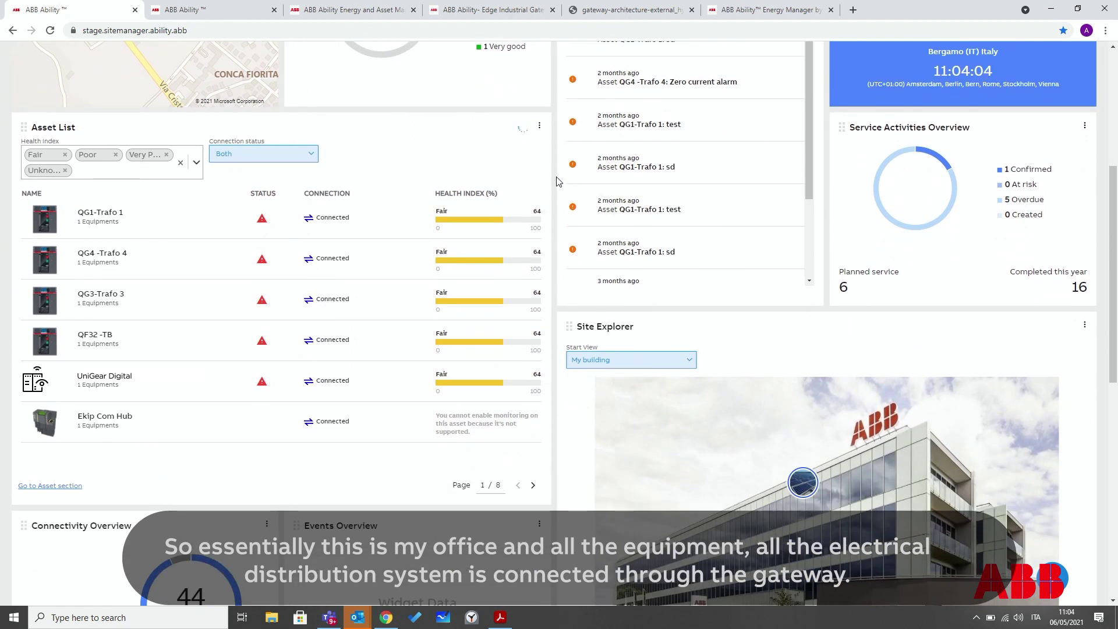
{"action": "scroll", "coordinate": [557, 181], "scroll_direction": "down", "scroll_amount": 1}
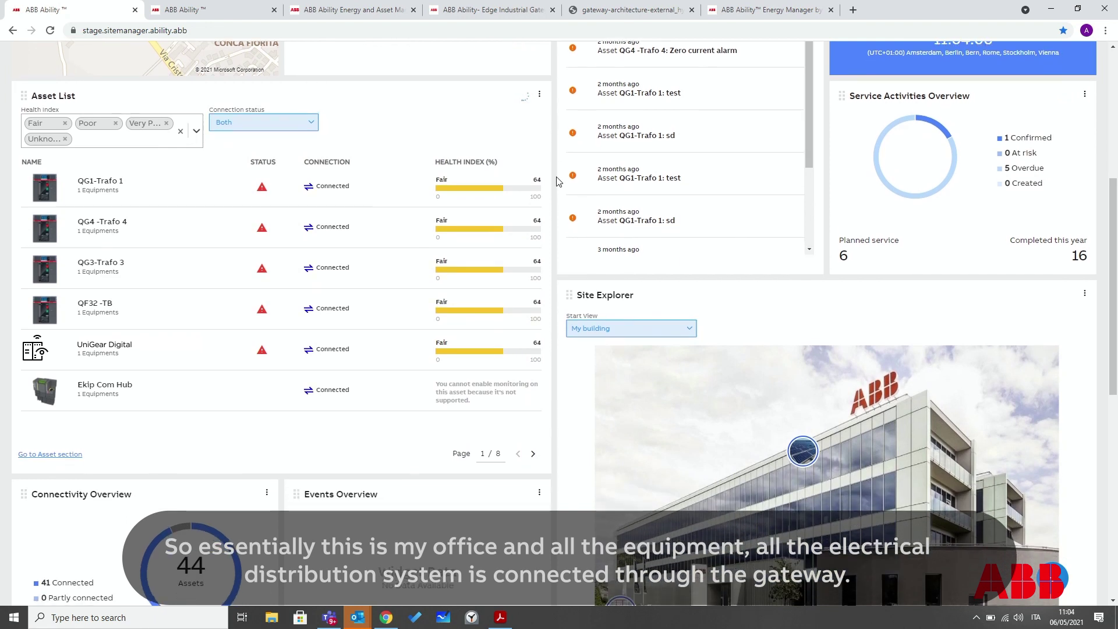
{"action": "scroll", "coordinate": [557, 181], "scroll_direction": "down", "scroll_amount": 1}
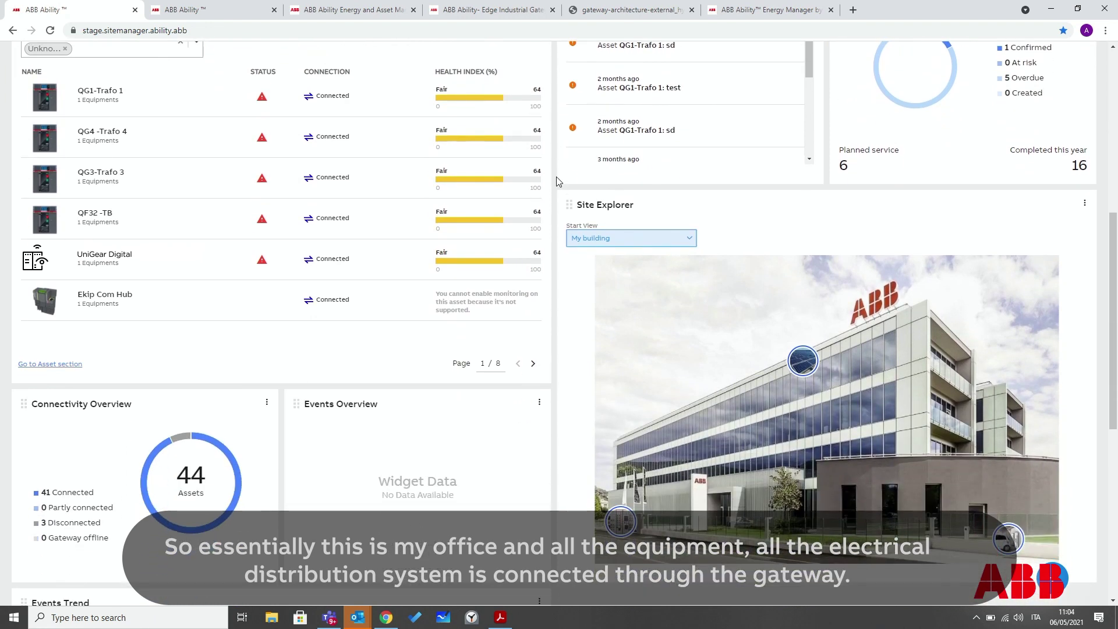
{"action": "scroll", "coordinate": [556, 178], "scroll_direction": "up", "scroll_amount": 6}
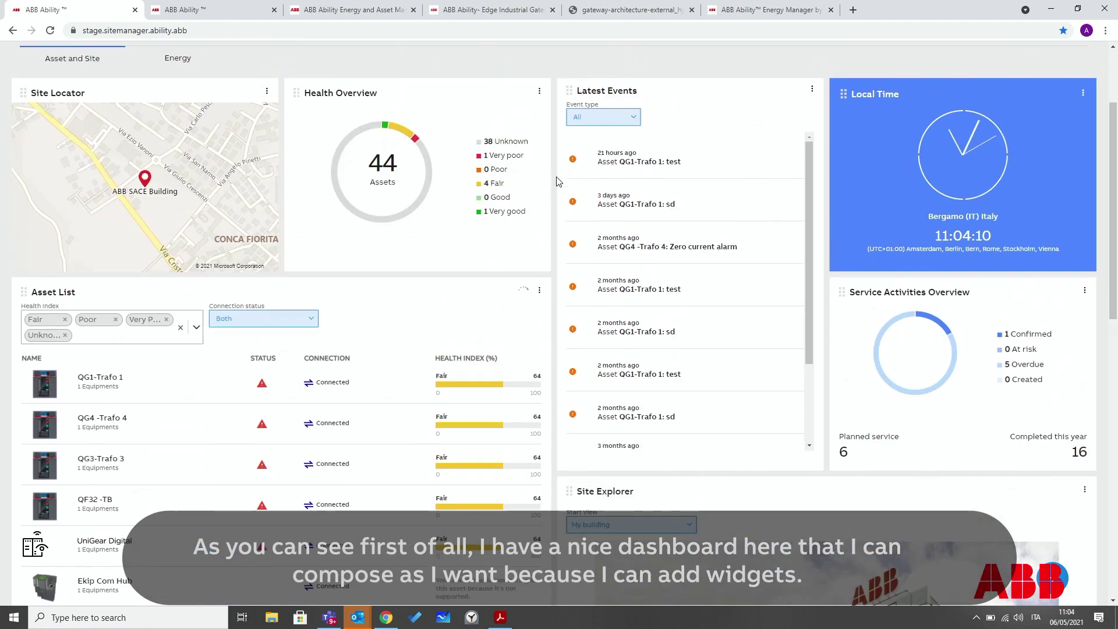
{"action": "scroll", "coordinate": [552, 97], "scroll_direction": "down", "scroll_amount": 1}
{"action": "scroll", "coordinate": [554, 102], "scroll_direction": "down", "scroll_amount": 4}
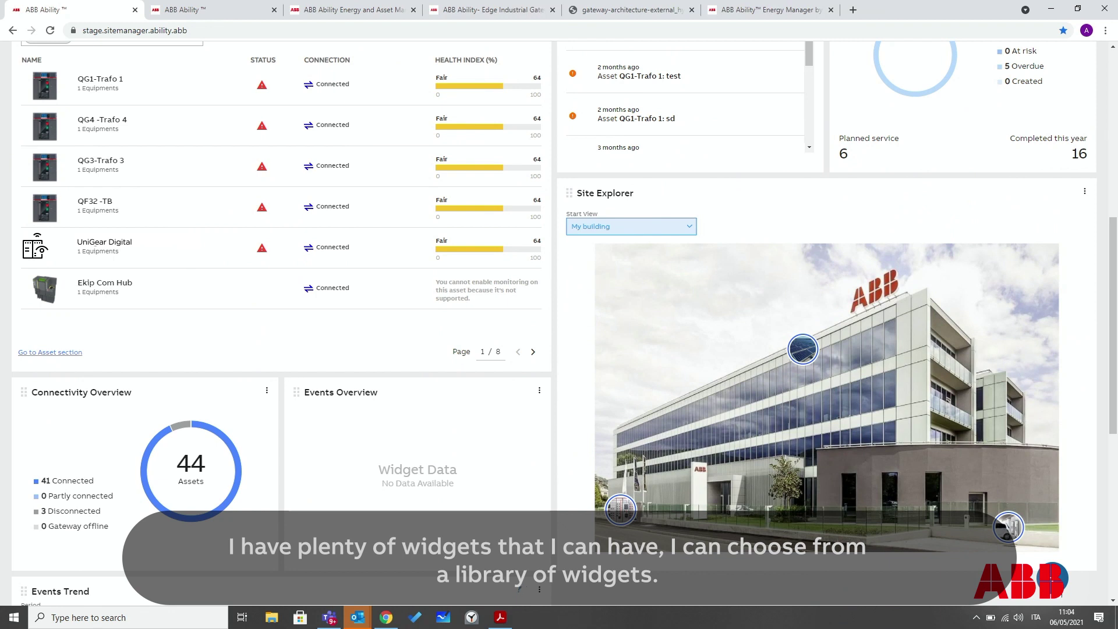
Browse the widget library and close it without adding anything.
{"action": "left_click", "coordinate": [992, 539]}
{"action": "scroll", "coordinate": [946, 524], "scroll_direction": "down", "scroll_amount": 8}
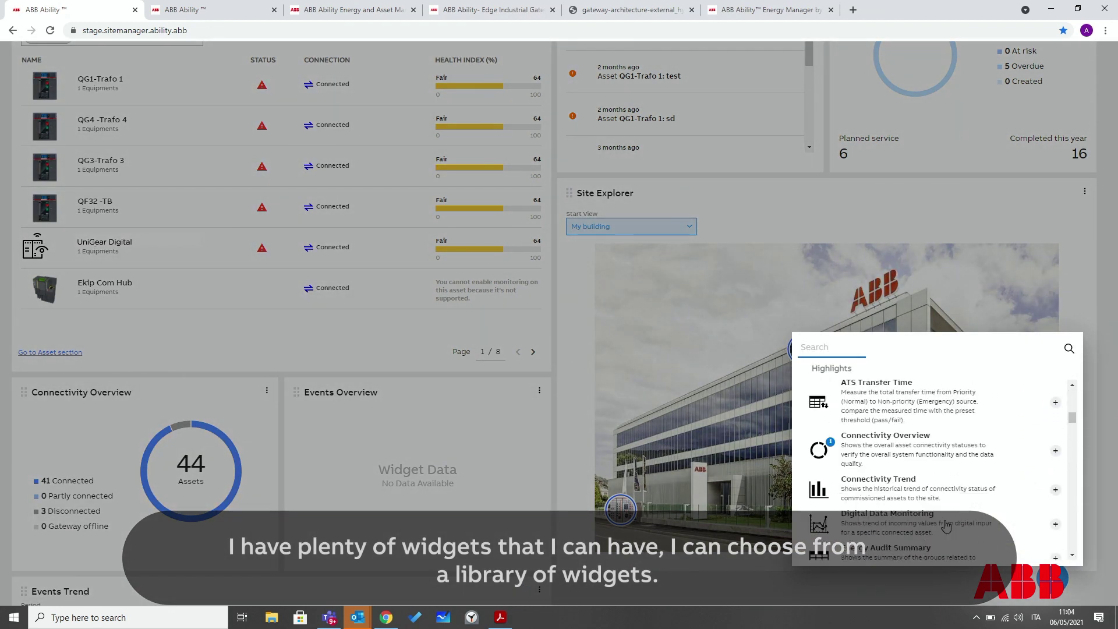
{"action": "scroll", "coordinate": [946, 526], "scroll_direction": "down", "scroll_amount": 5}
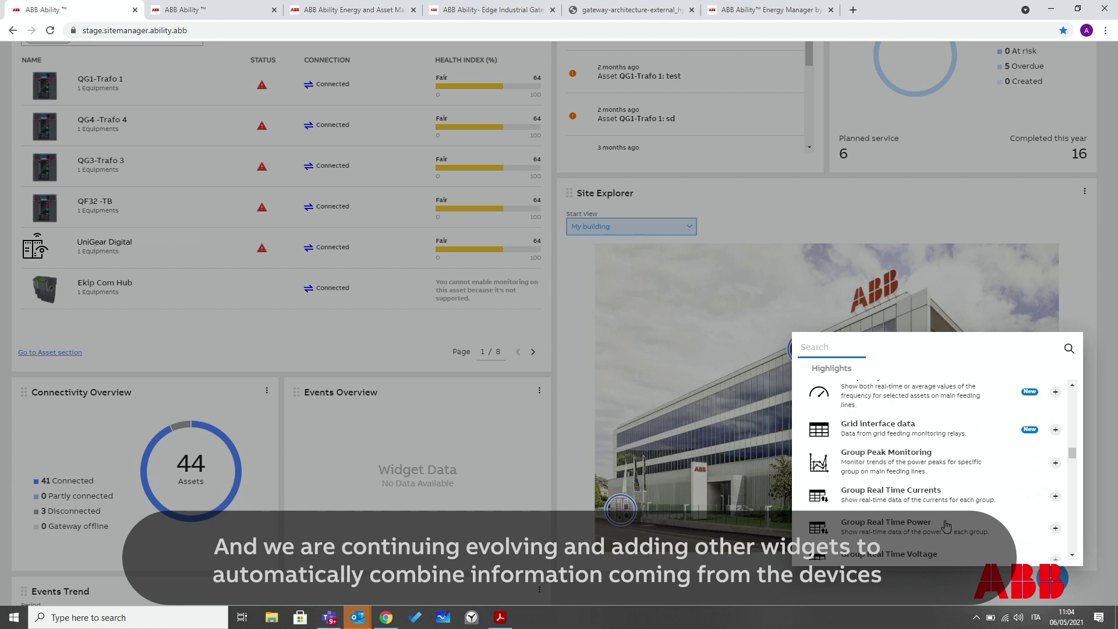
{"action": "scroll", "coordinate": [947, 526], "scroll_direction": "down", "scroll_amount": 10}
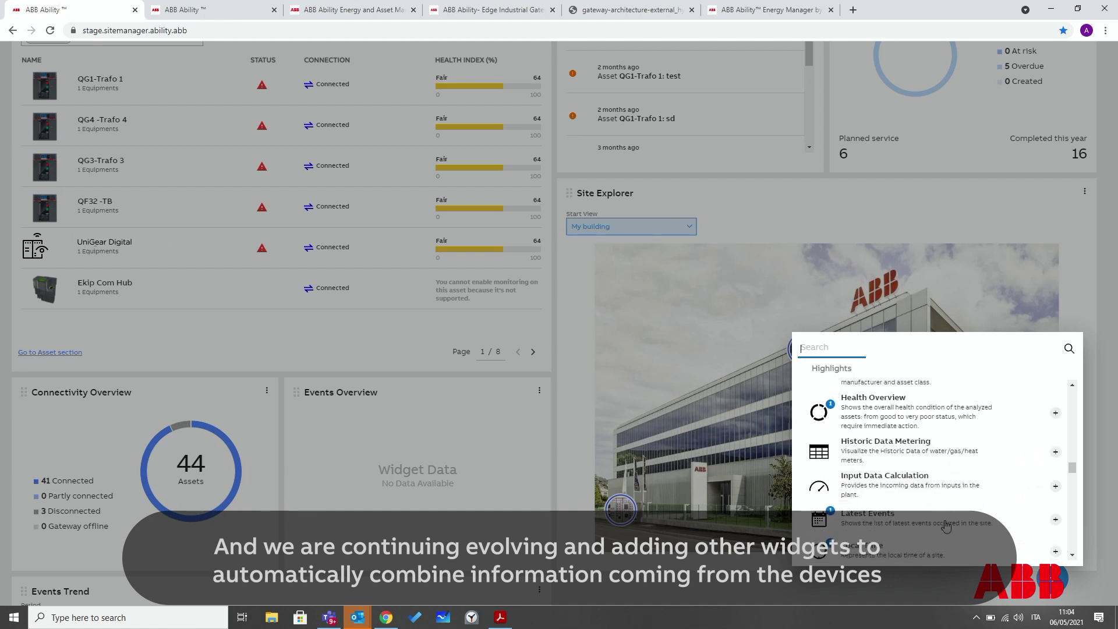
{"action": "scroll", "coordinate": [946, 526], "scroll_direction": "down", "scroll_amount": 10}
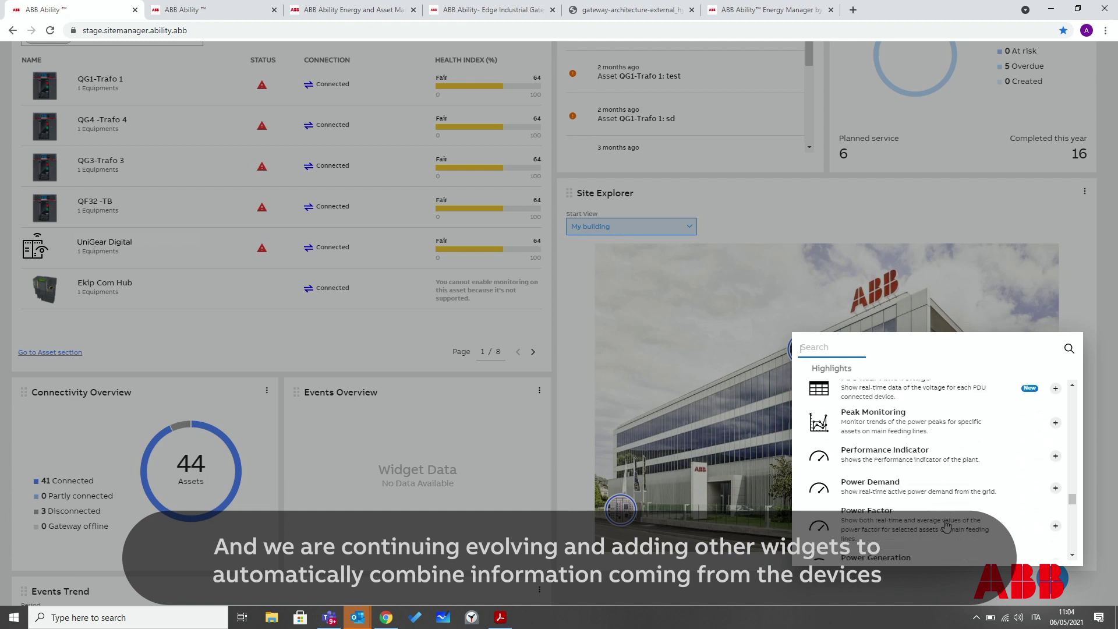
{"action": "scroll", "coordinate": [947, 525], "scroll_direction": "down", "scroll_amount": 5}
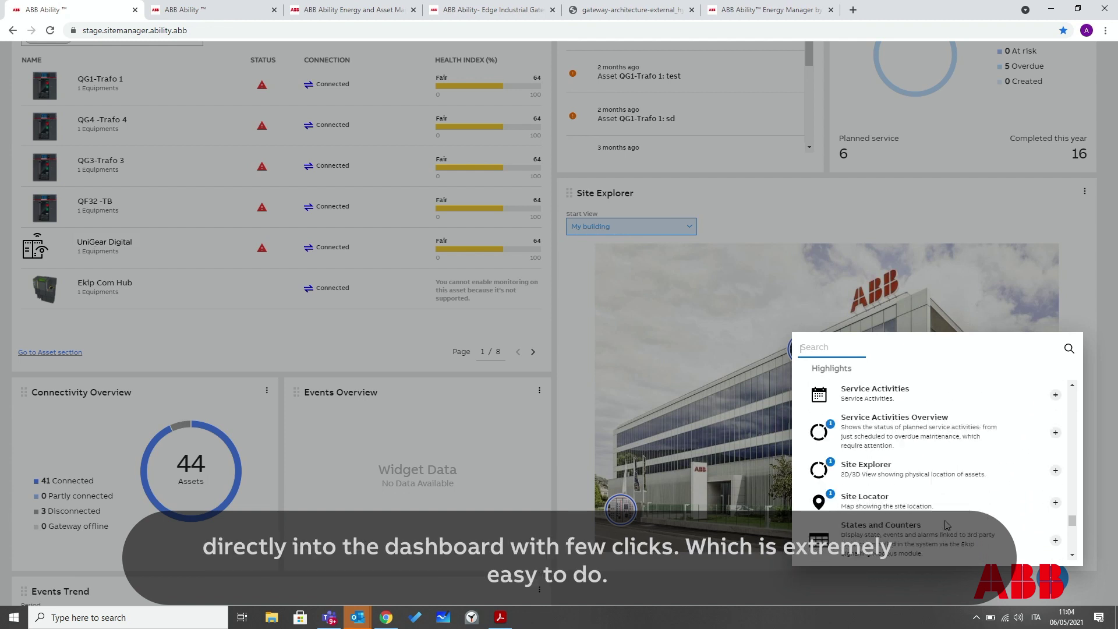
{"action": "left_click", "coordinate": [722, 600]}
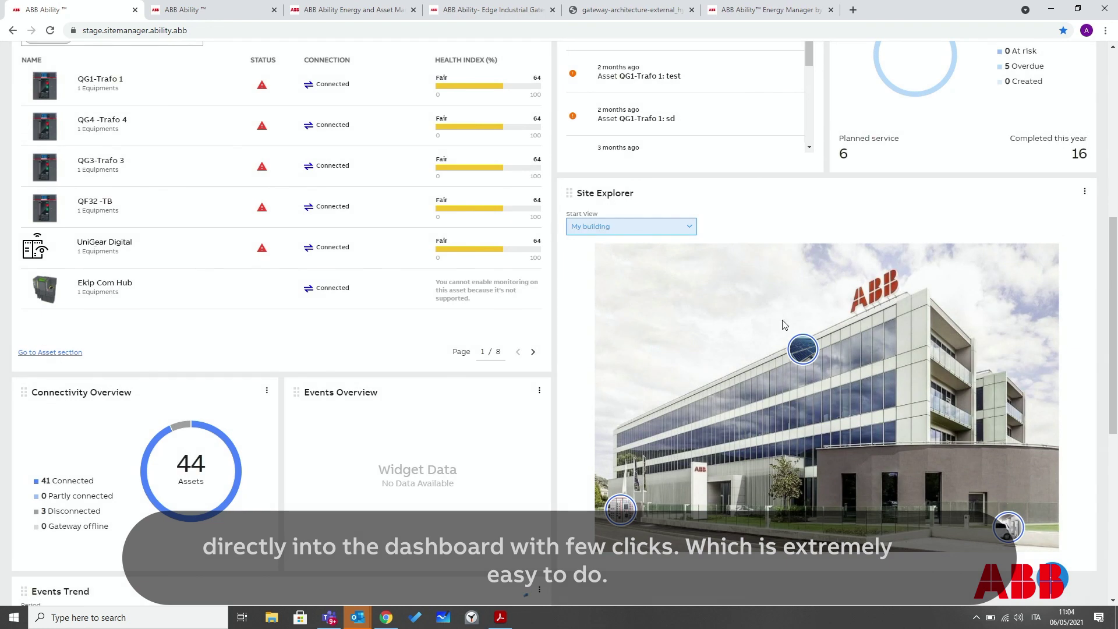
Search the widget library for 'mul' and add the Multi-site Locator map to the dashboard.
{"action": "scroll", "coordinate": [711, 207], "scroll_direction": "up", "scroll_amount": 6}
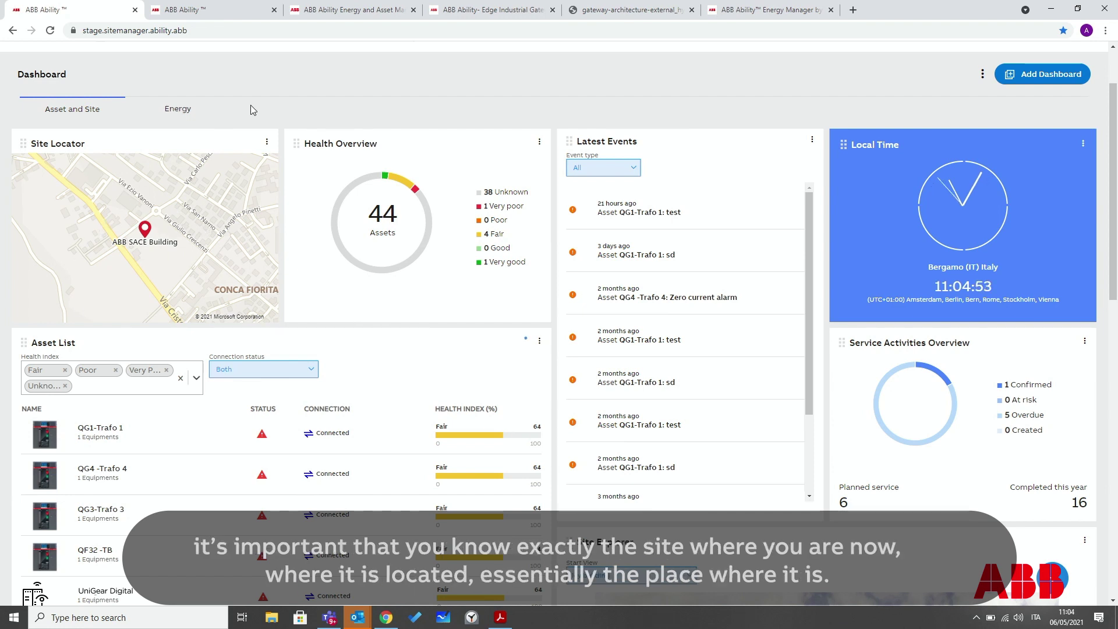
{"action": "scroll", "coordinate": [252, 109], "scroll_direction": "up", "scroll_amount": 2}
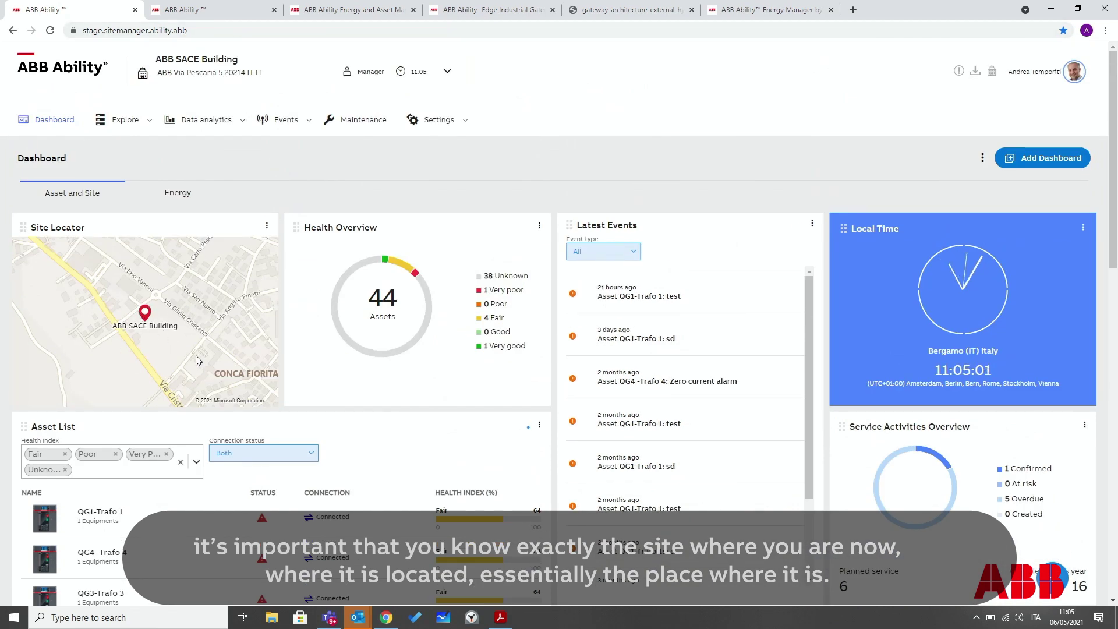
{"action": "scroll", "coordinate": [295, 369], "scroll_direction": "down", "scroll_amount": 12}
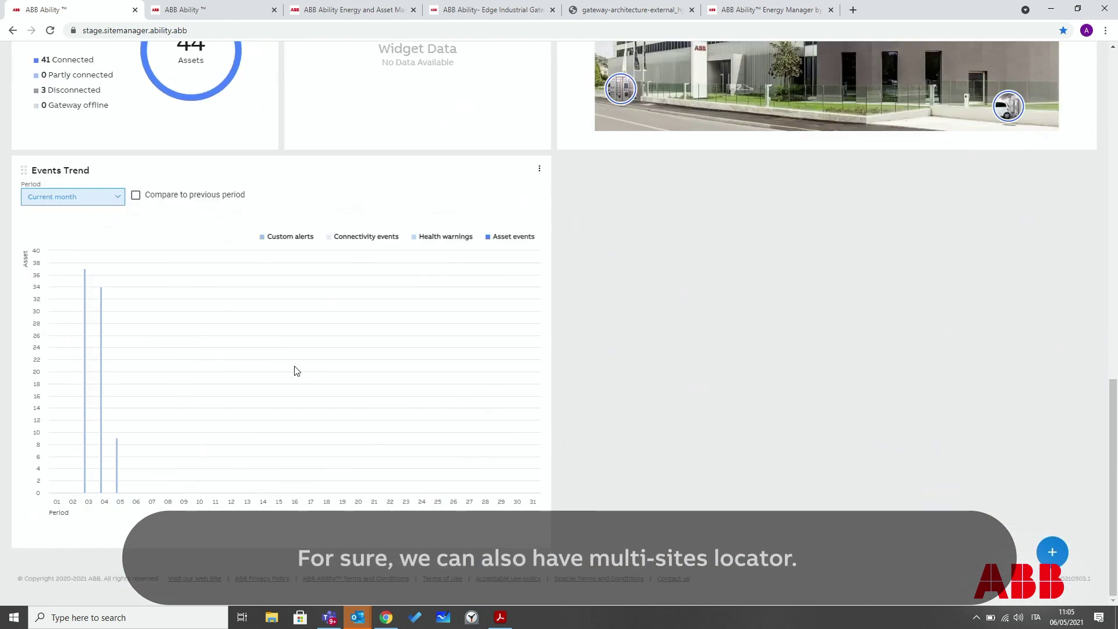
{"action": "left_click", "coordinate": [1052, 552]}
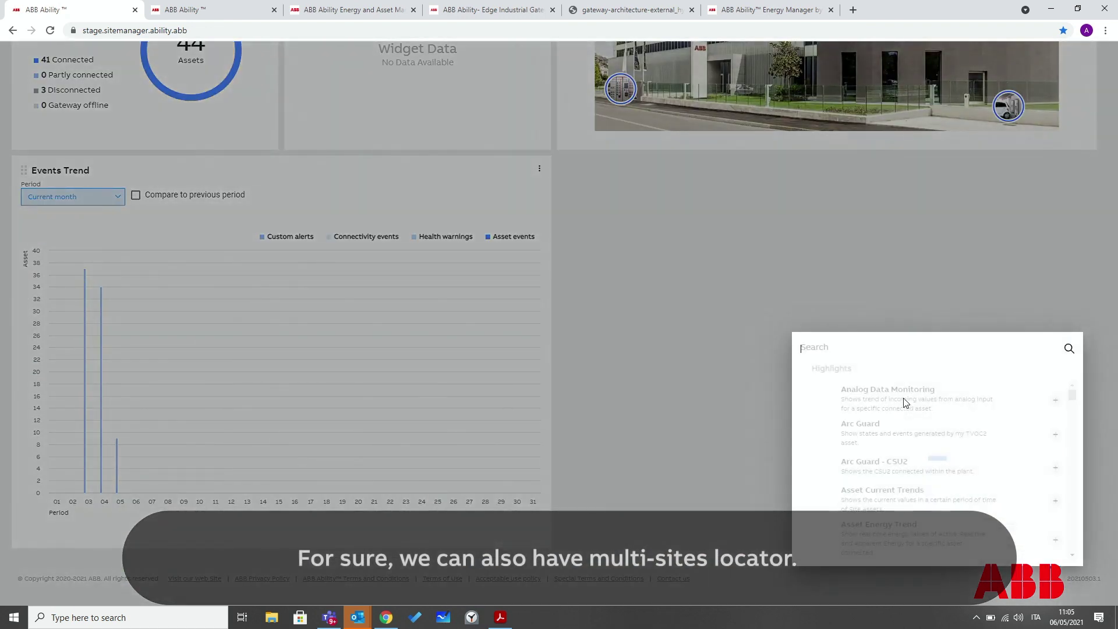
{"action": "type", "text": "mul"}
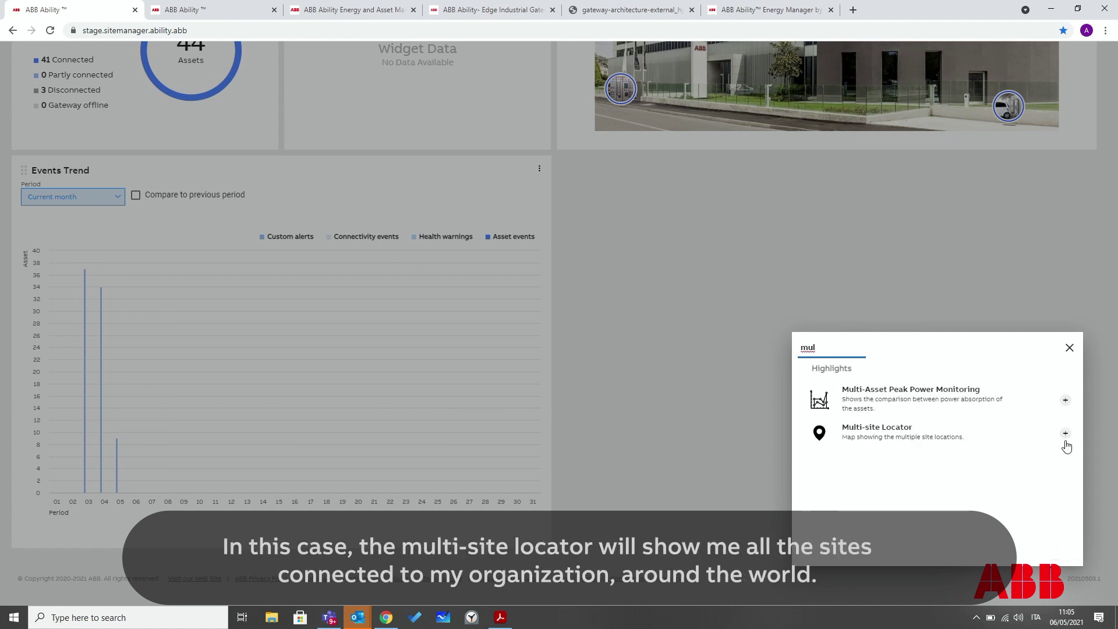
{"action": "left_click", "coordinate": [1065, 433]}
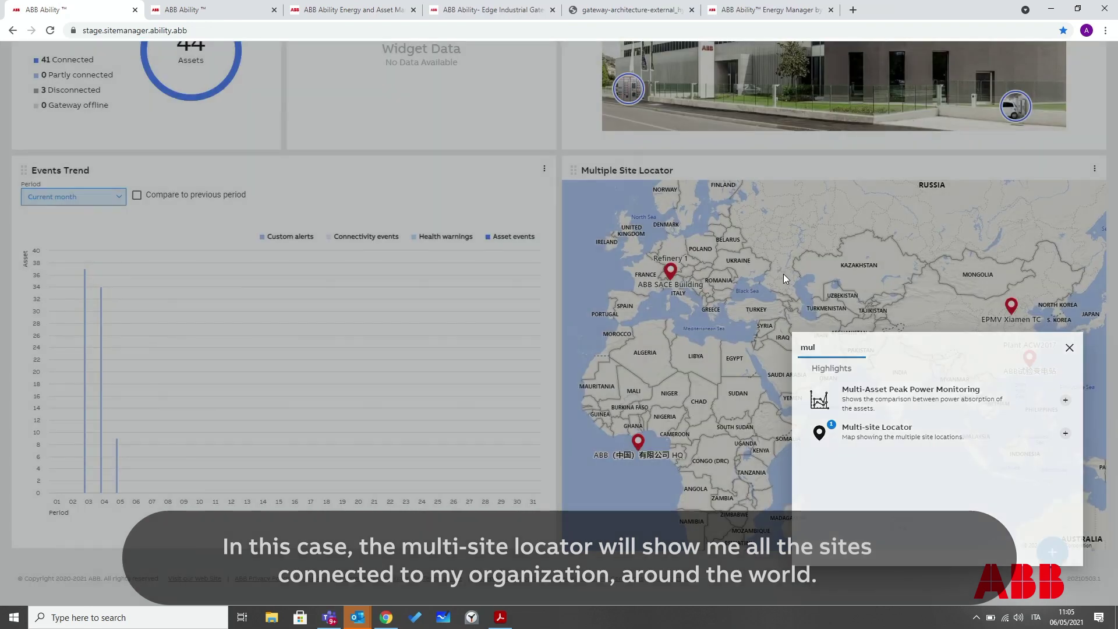
{"action": "left_click", "coordinate": [784, 274]}
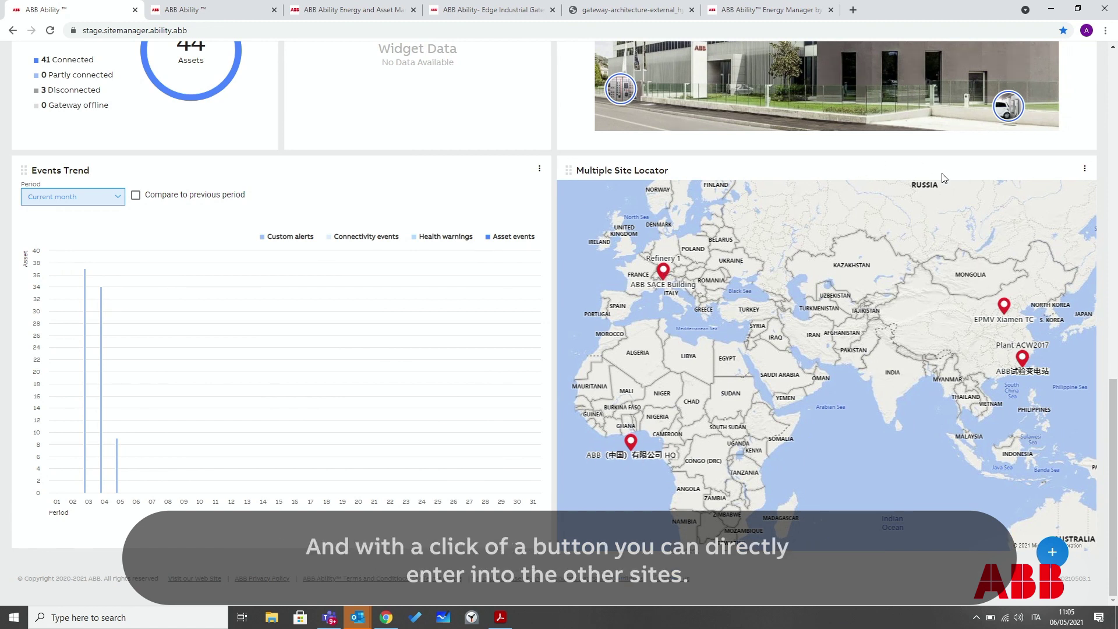
Return to the top of the dashboard and inspect the Health Overview donut's details.
{"action": "scroll", "coordinate": [944, 181], "scroll_direction": "up", "scroll_amount": 9}
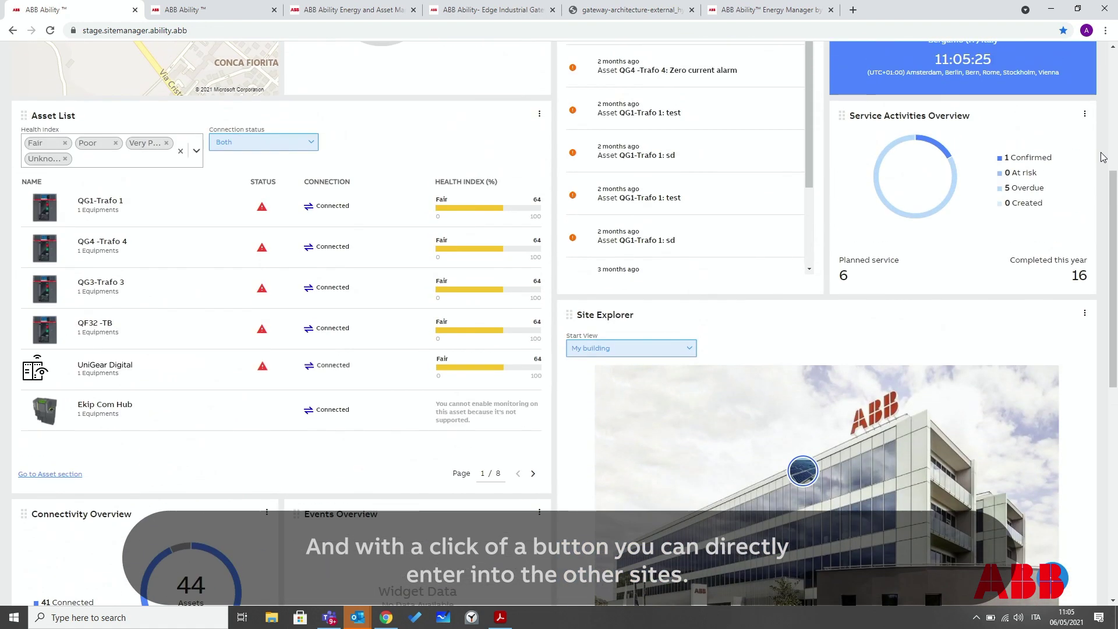
{"action": "scroll", "coordinate": [1103, 157], "scroll_direction": "up", "scroll_amount": 4}
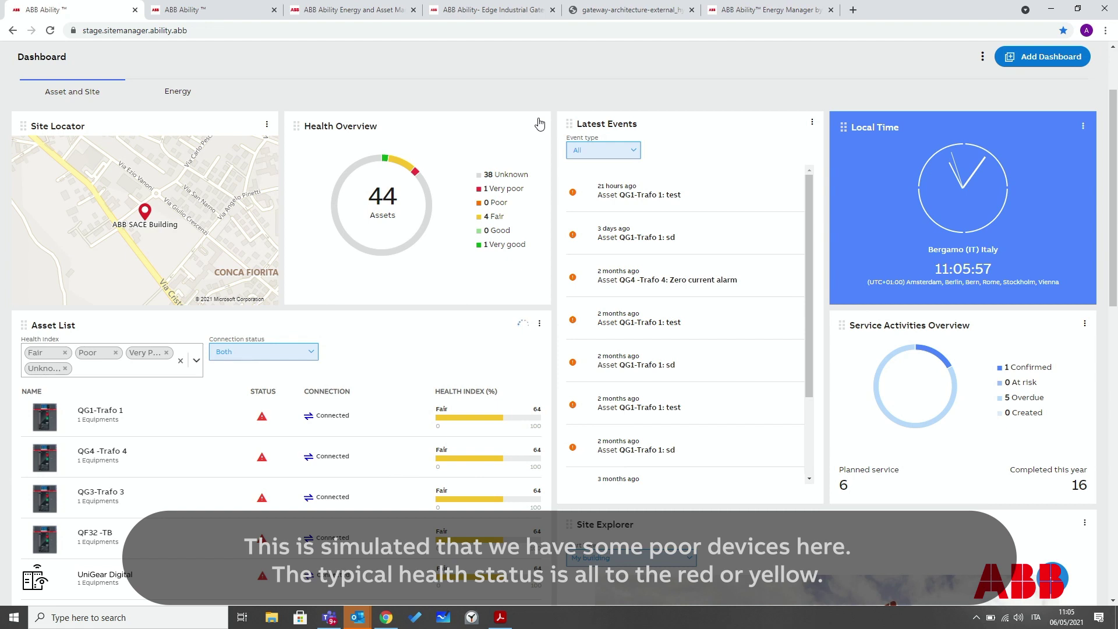
{"action": "mouse_move", "coordinate": [405, 164]}
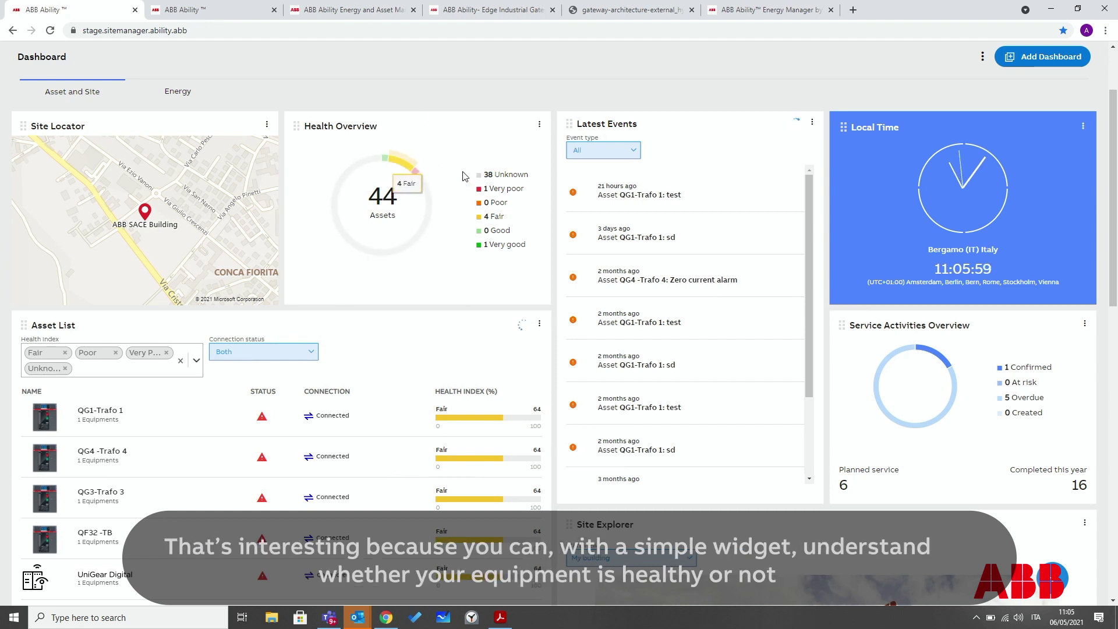
{"action": "mouse_move", "coordinate": [336, 211]}
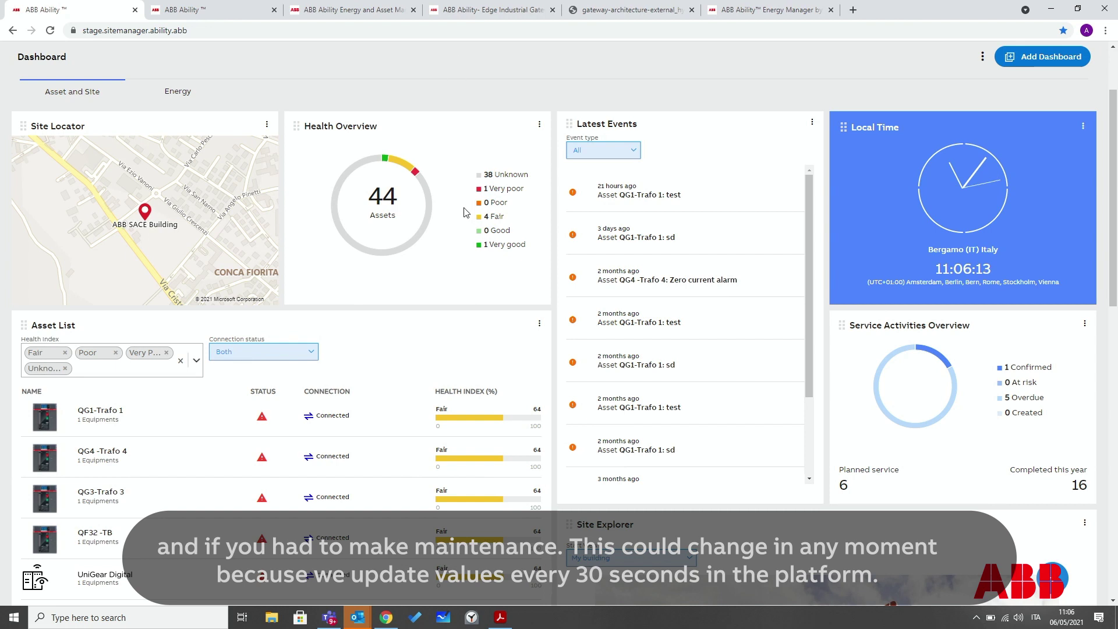
{"action": "scroll", "coordinate": [919, 154], "scroll_direction": "down", "scroll_amount": 1}
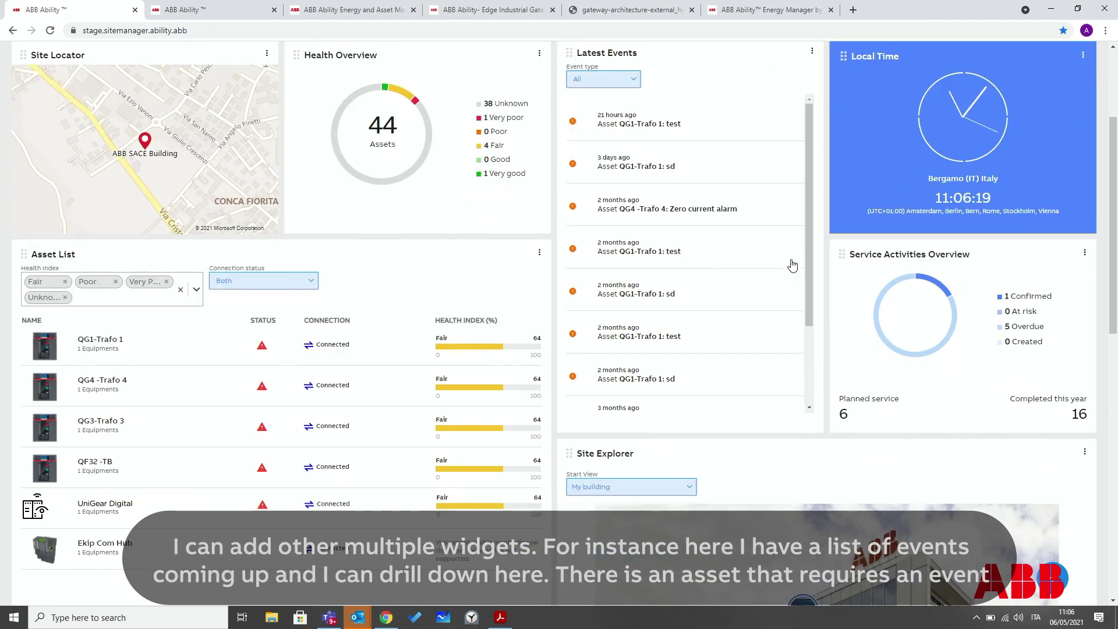
{"action": "scroll", "coordinate": [702, 135], "scroll_direction": "down", "scroll_amount": 3}
{"action": "scroll", "coordinate": [701, 134], "scroll_direction": "up", "scroll_amount": 3}
{"action": "left_click", "coordinate": [683, 127]}
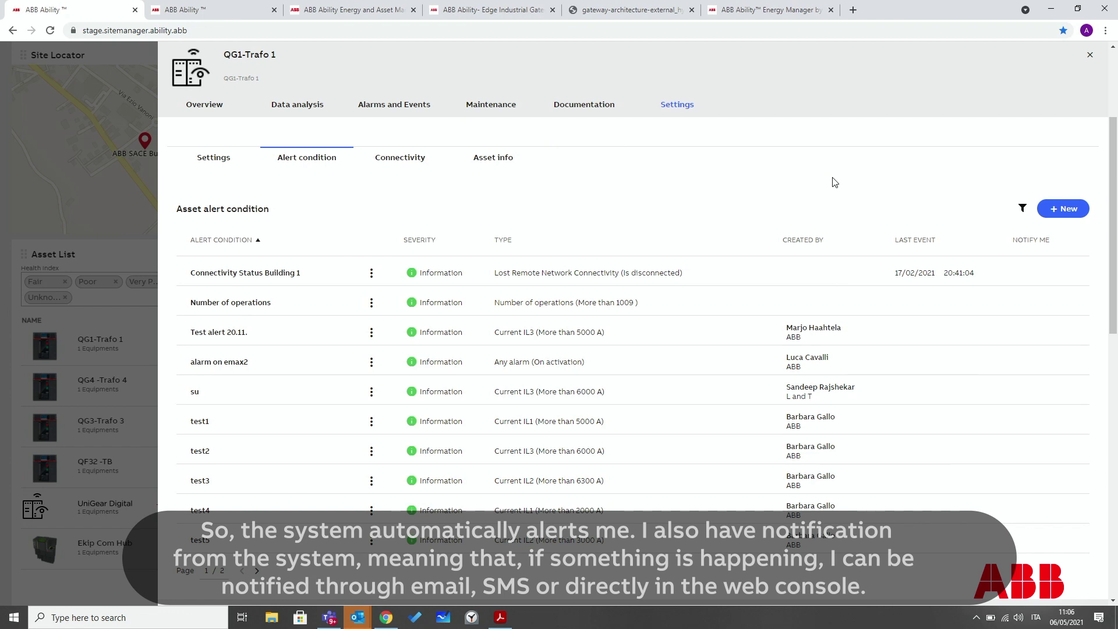
{"action": "left_click", "coordinate": [1090, 56]}
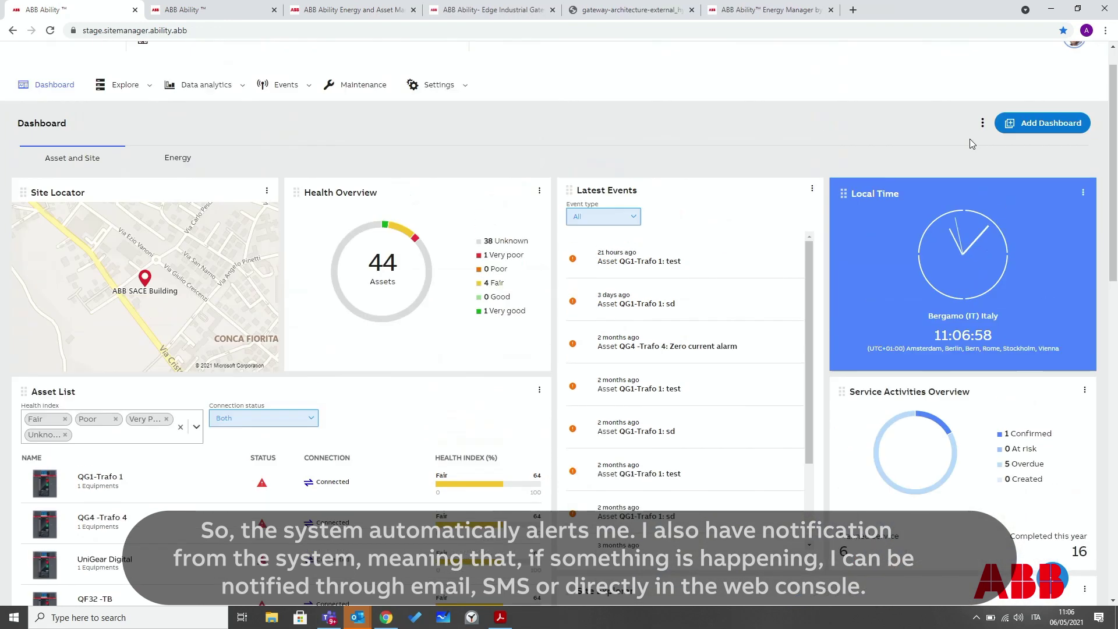
{"action": "scroll", "coordinate": [971, 143], "scroll_direction": "up", "scroll_amount": 1}
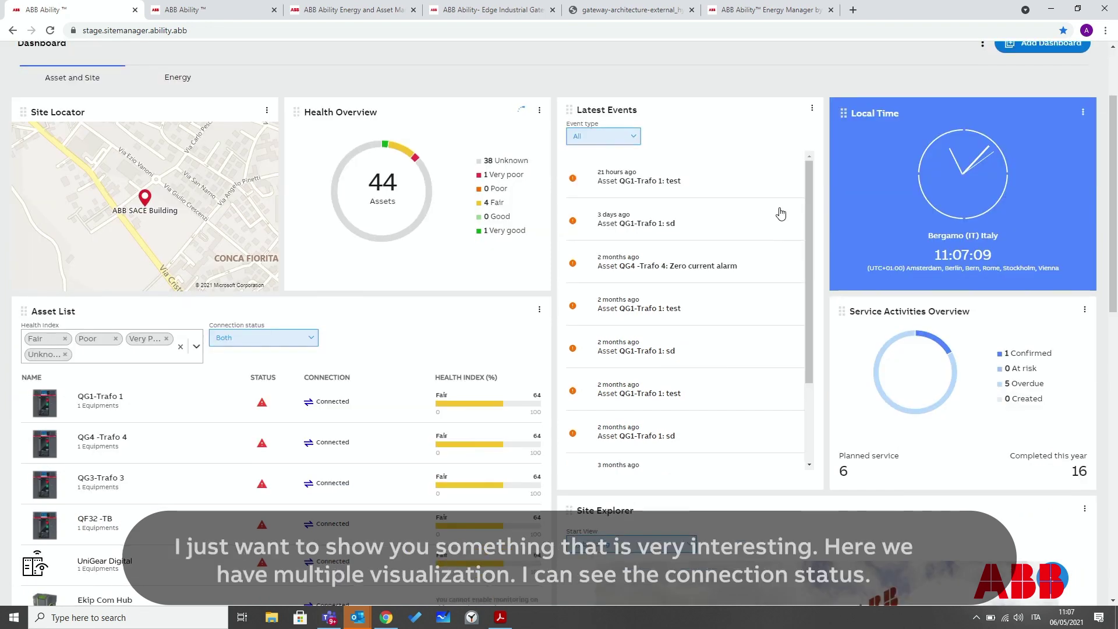
{"action": "scroll", "coordinate": [781, 212], "scroll_direction": "down", "scroll_amount": 4}
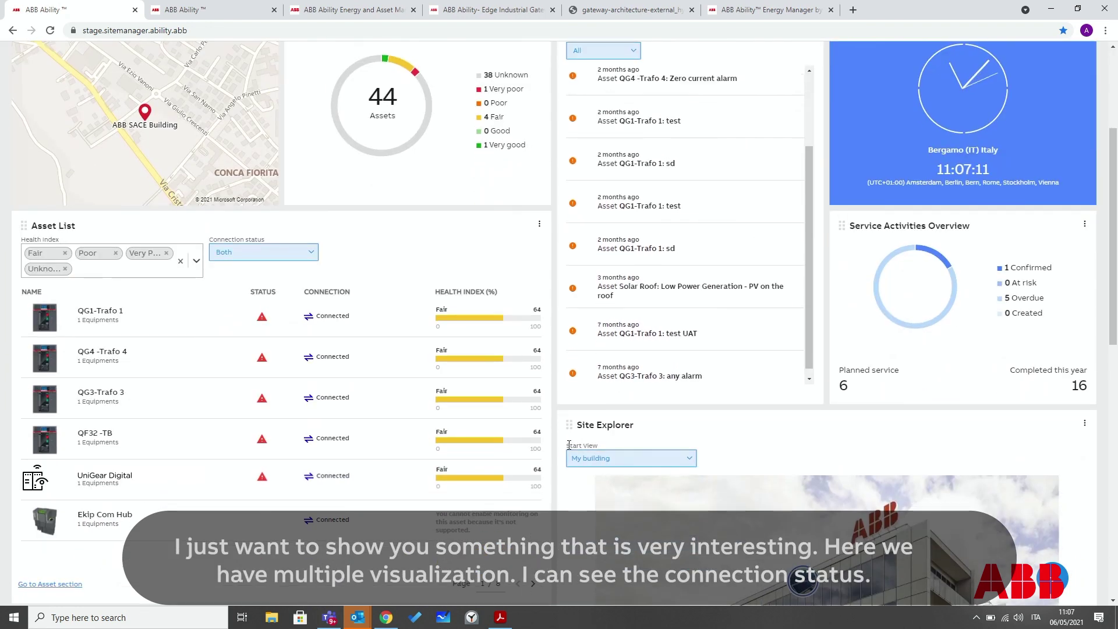
{"action": "scroll", "coordinate": [615, 382], "scroll_direction": "down", "scroll_amount": 2}
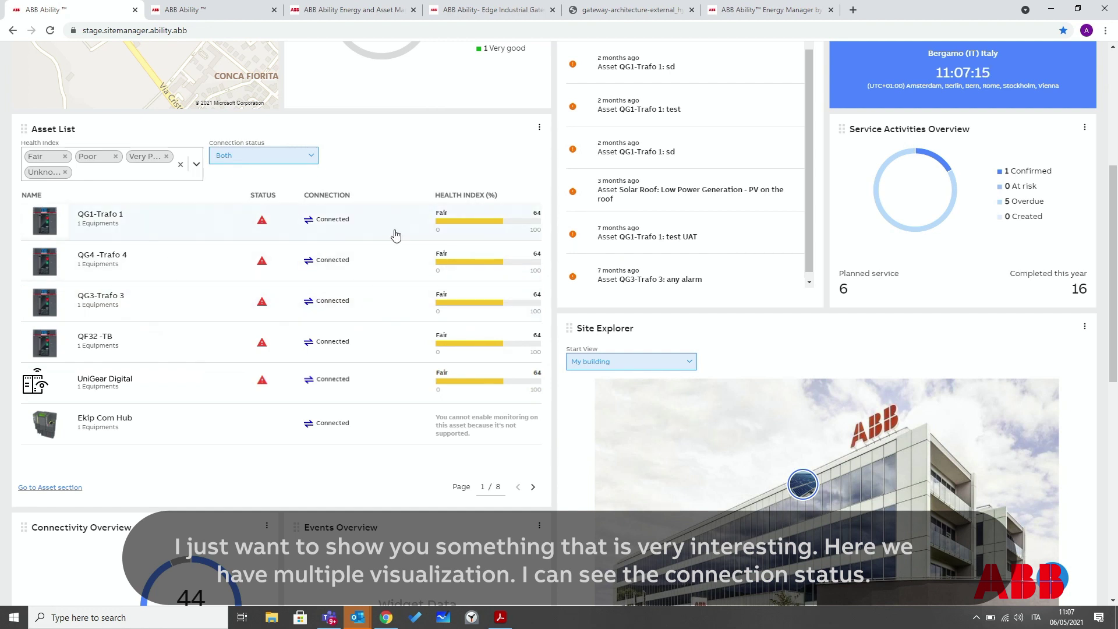
{"action": "mouse_move", "coordinate": [480, 230]}
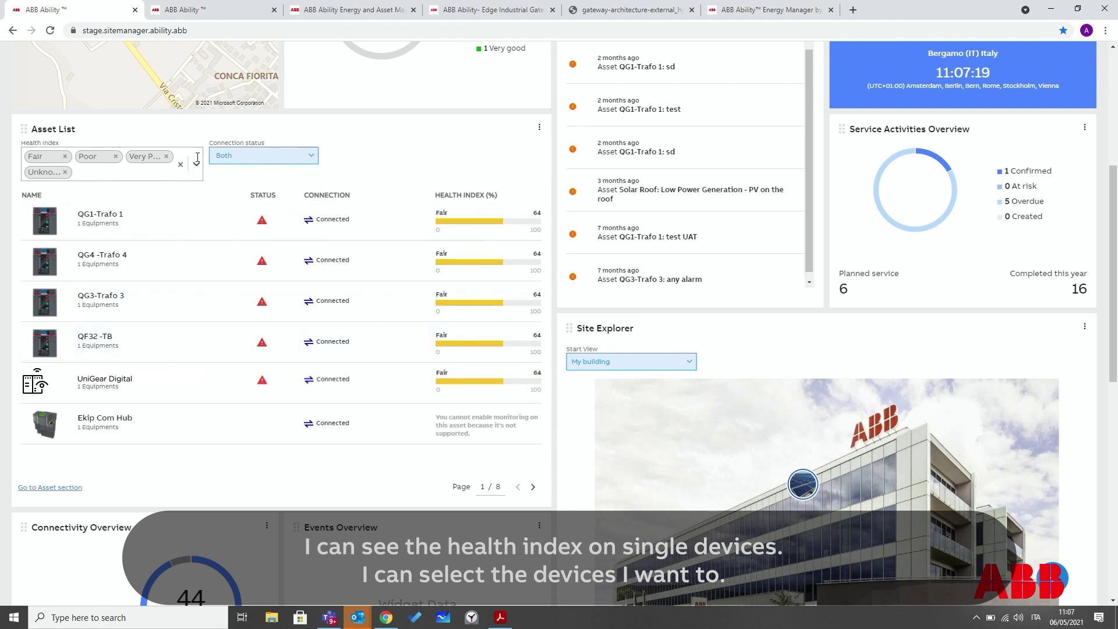
{"action": "scroll", "coordinate": [215, 394], "scroll_direction": "down", "scroll_amount": 2}
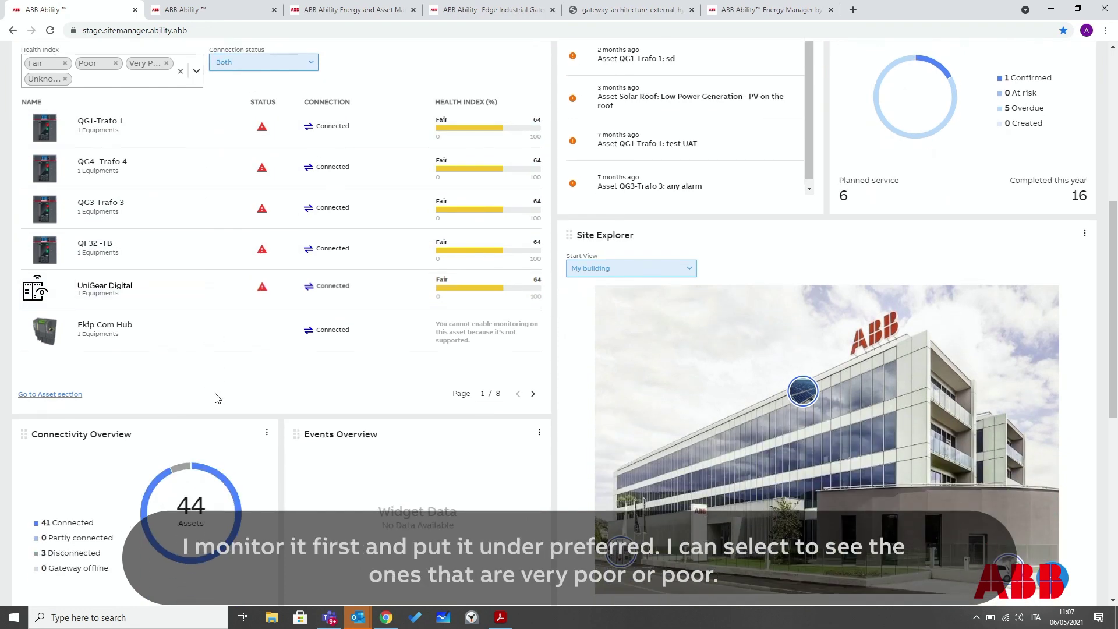
{"action": "scroll", "coordinate": [215, 398], "scroll_direction": "up", "scroll_amount": 2}
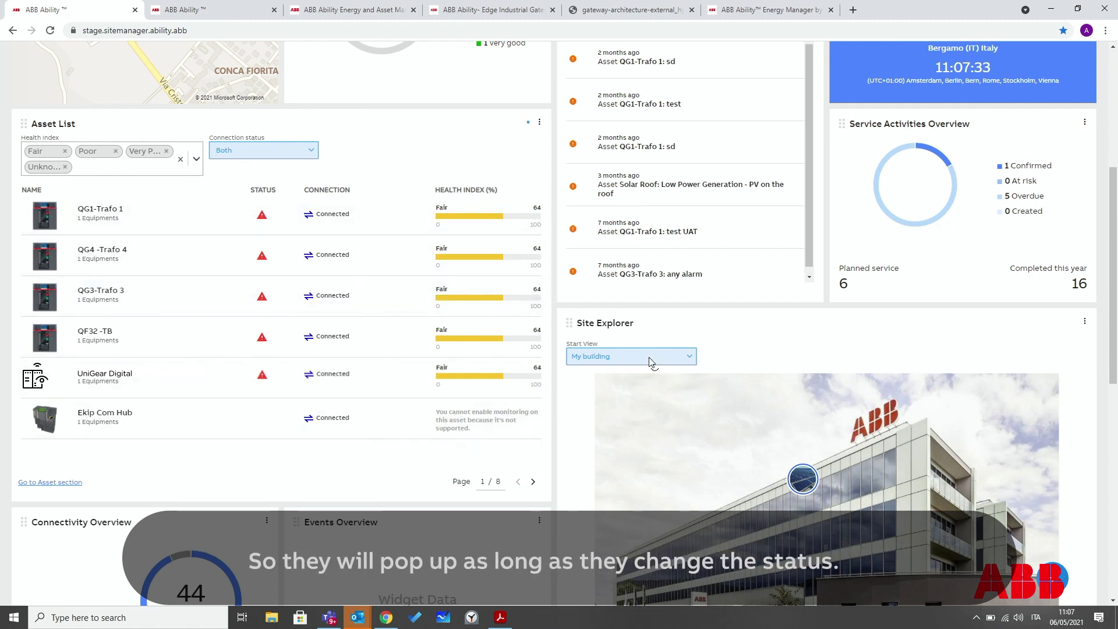
Scroll down the dashboard to the Site Explorer building image.
{"action": "scroll", "coordinate": [789, 381], "scroll_direction": "down", "scroll_amount": 1}
{"action": "scroll", "coordinate": [790, 380], "scroll_direction": "down", "scroll_amount": 3}
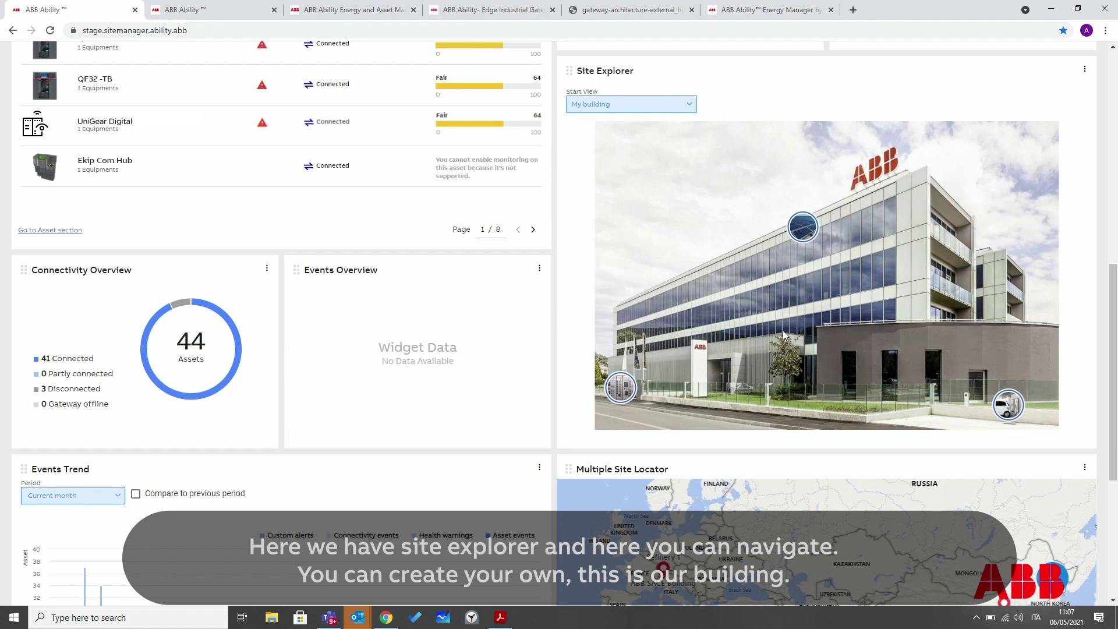
Open the ground-floor LV_Main switchgear view and show a red device's info card.
{"action": "left_click", "coordinate": [622, 390]}
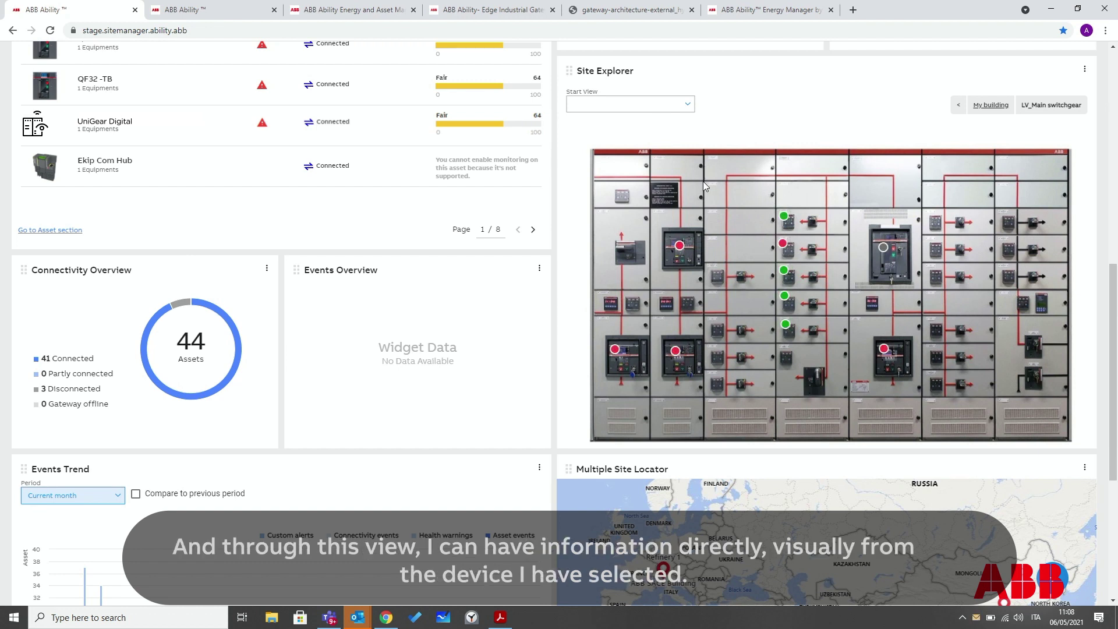
{"action": "mouse_move", "coordinate": [683, 255]}
Open QG1-Trafo 1's detail panel and show today's IL1–IL3 current and temperature trends in Data analysis.
{"action": "left_click", "coordinate": [682, 248]}
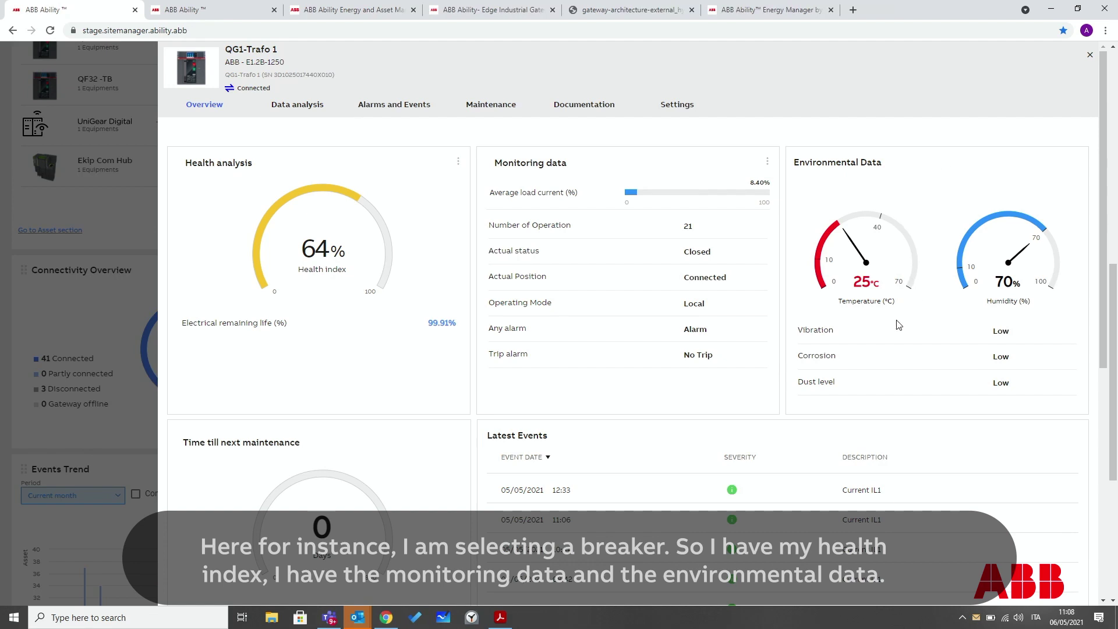
{"action": "scroll", "coordinate": [641, 314], "scroll_direction": "down", "scroll_amount": 4}
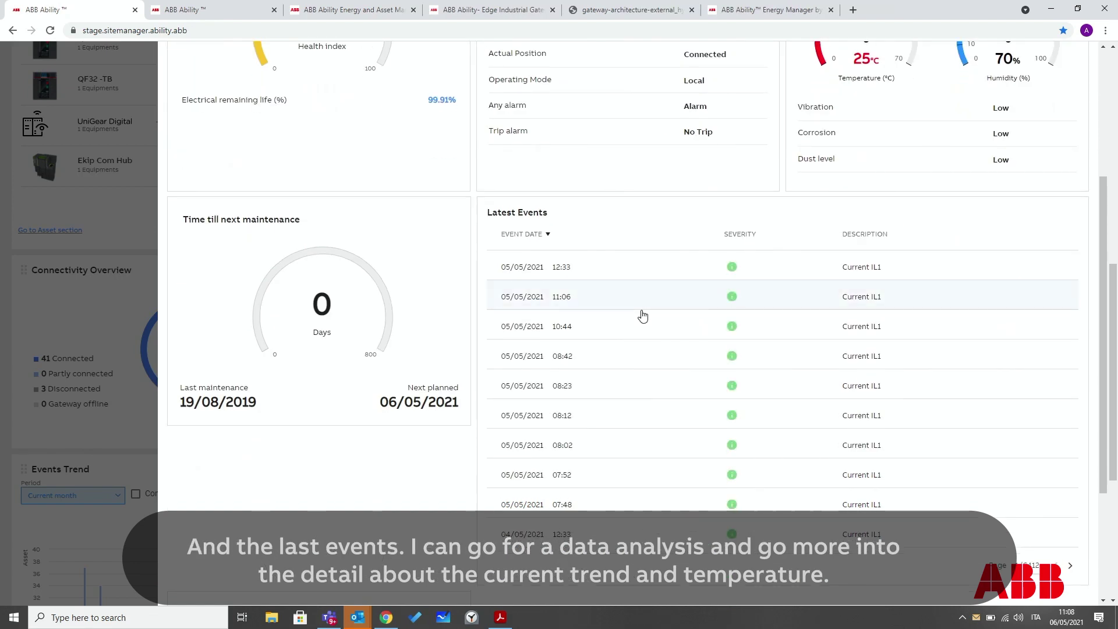
{"action": "scroll", "coordinate": [641, 314], "scroll_direction": "up", "scroll_amount": 4}
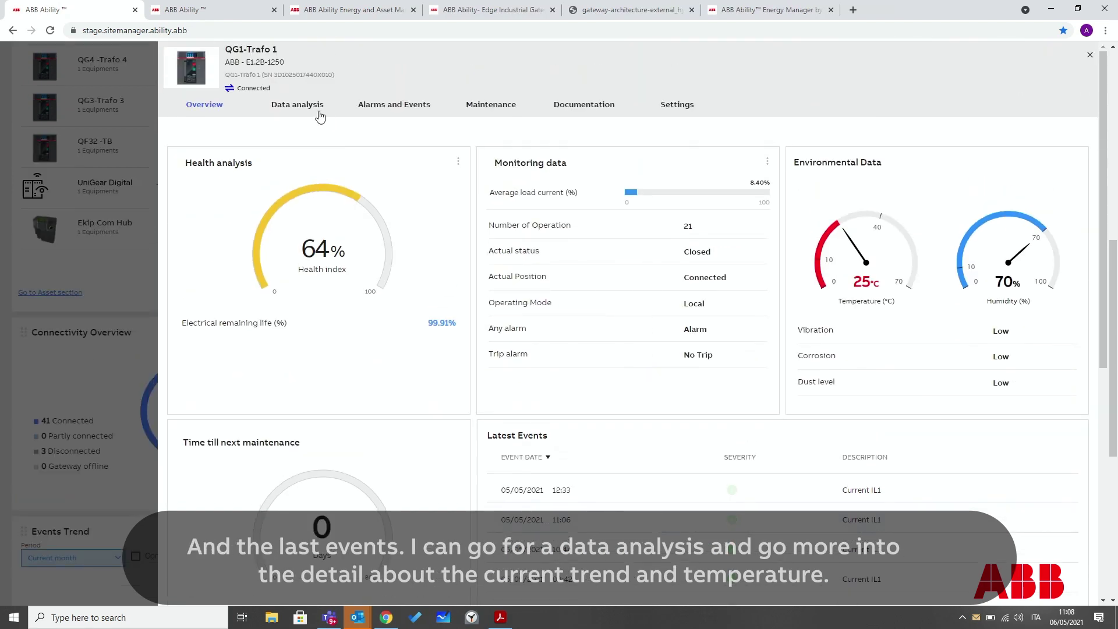
{"action": "left_click", "coordinate": [308, 110]}
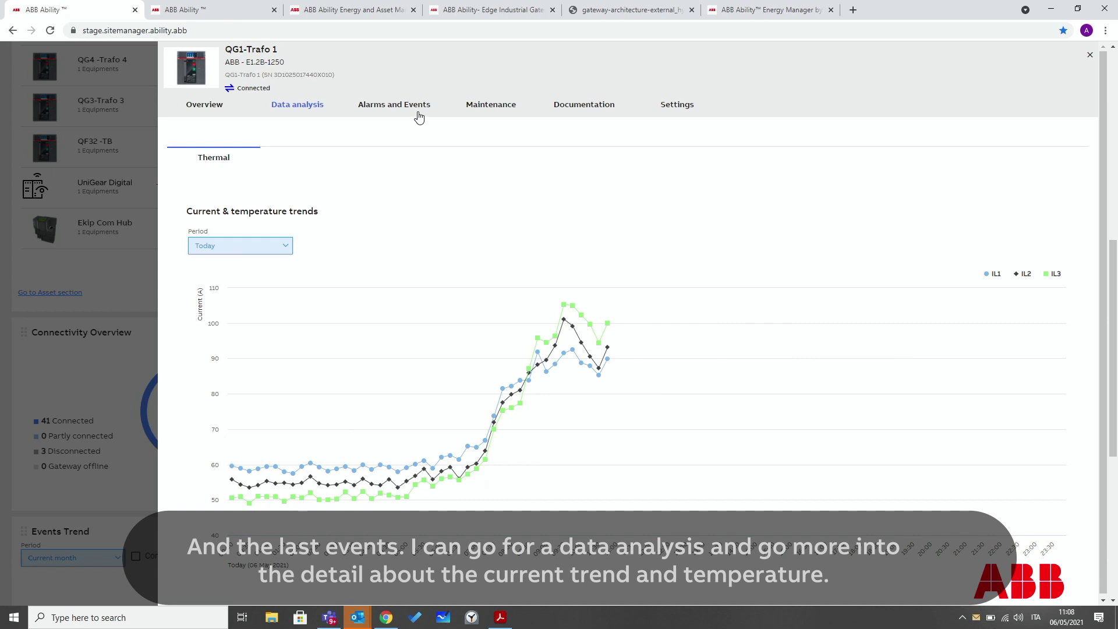
Show QG1-Trafo 1's Maintenance tab, zooming the reliability forecast into 2018–2021 and back out.
{"action": "left_click", "coordinate": [500, 105]}
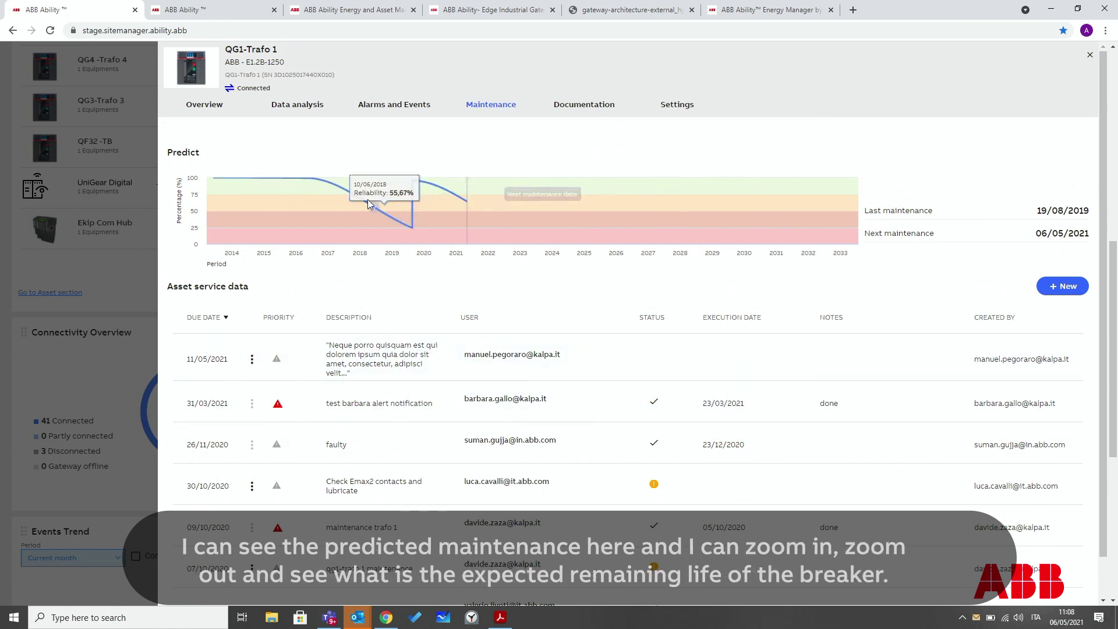
{"action": "left_click_drag", "start_coordinate": [345, 203], "coordinate": [483, 204]}
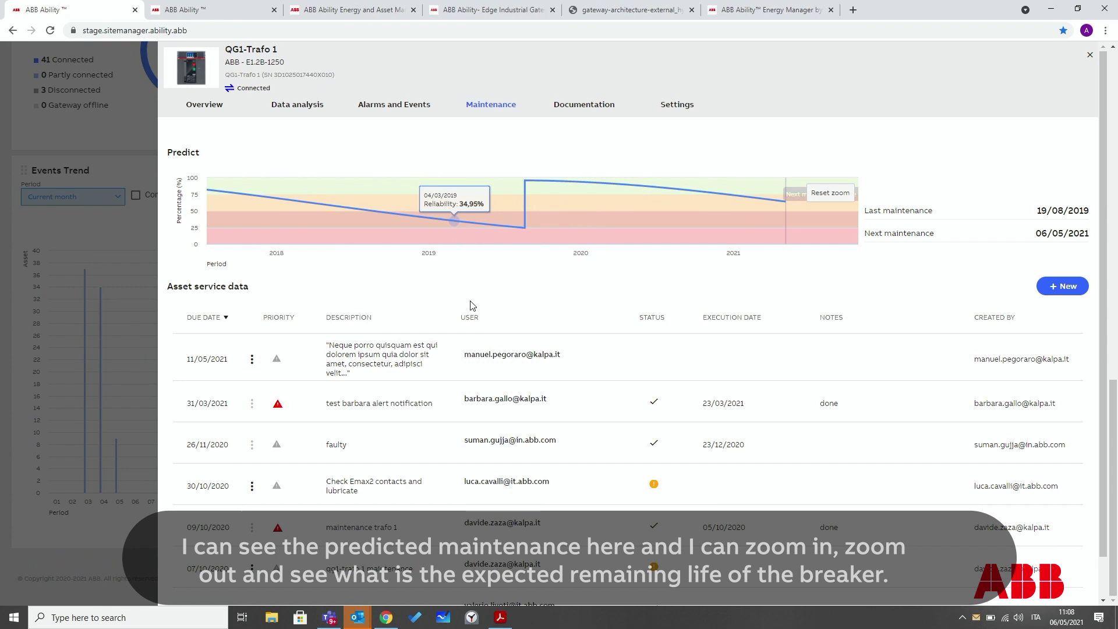
{"action": "scroll", "coordinate": [443, 244], "scroll_direction": "down", "scroll_amount": 5}
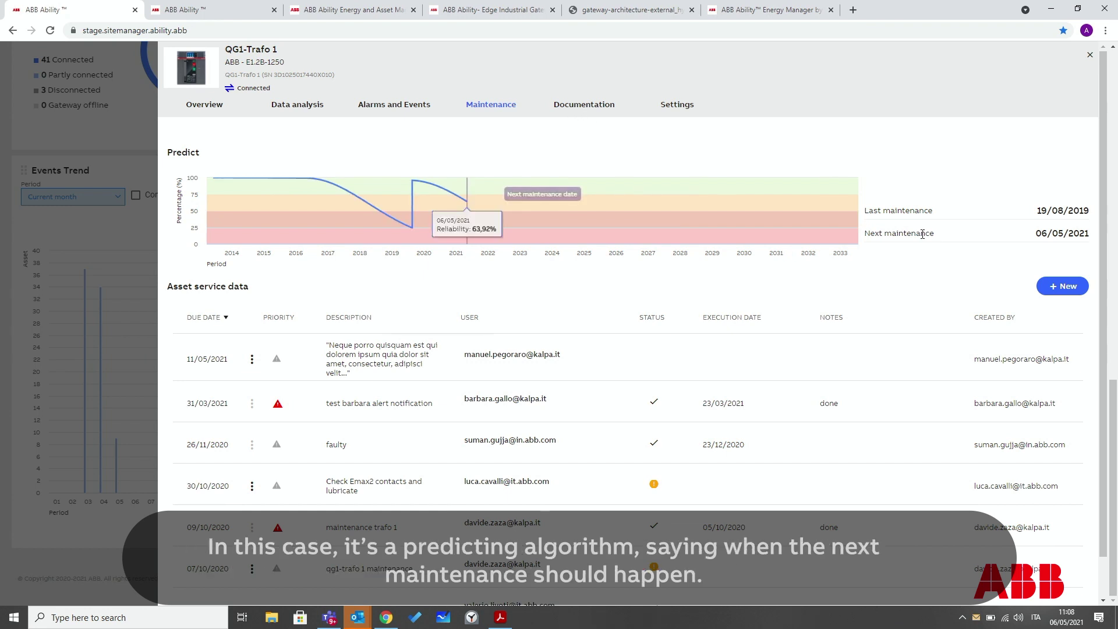
Open QG1-Trafo 1's Documentation tab and browse its ABB Library manuals, white papers and certificates.
{"action": "left_click", "coordinate": [584, 106]}
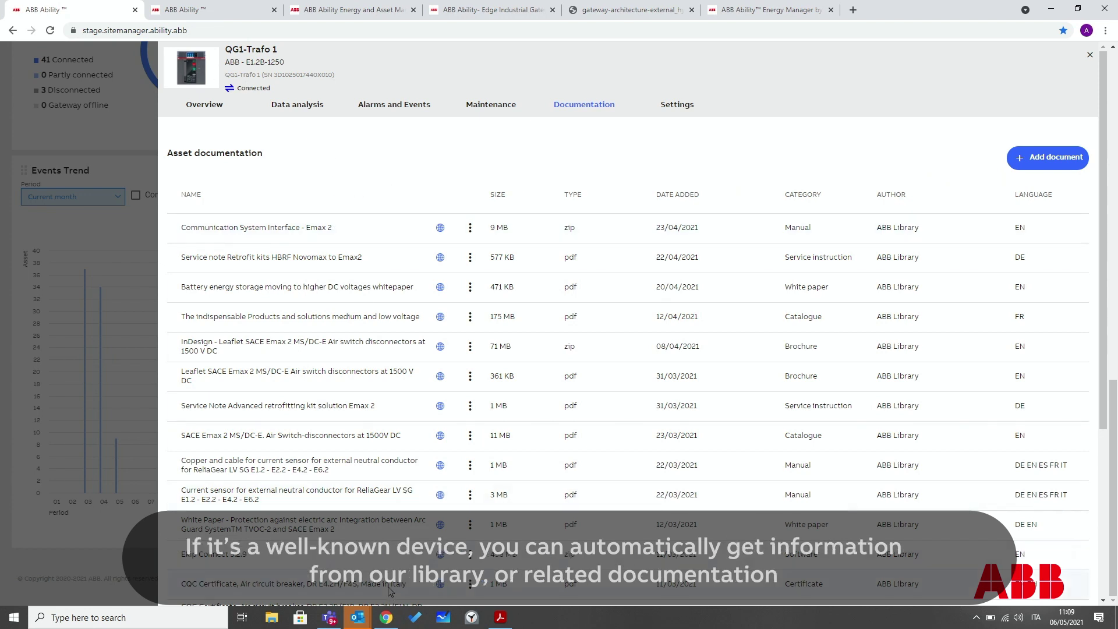
{"action": "scroll", "coordinate": [391, 429], "scroll_direction": "down", "scroll_amount": 5}
{"action": "scroll", "coordinate": [392, 429], "scroll_direction": "up", "scroll_amount": 5}
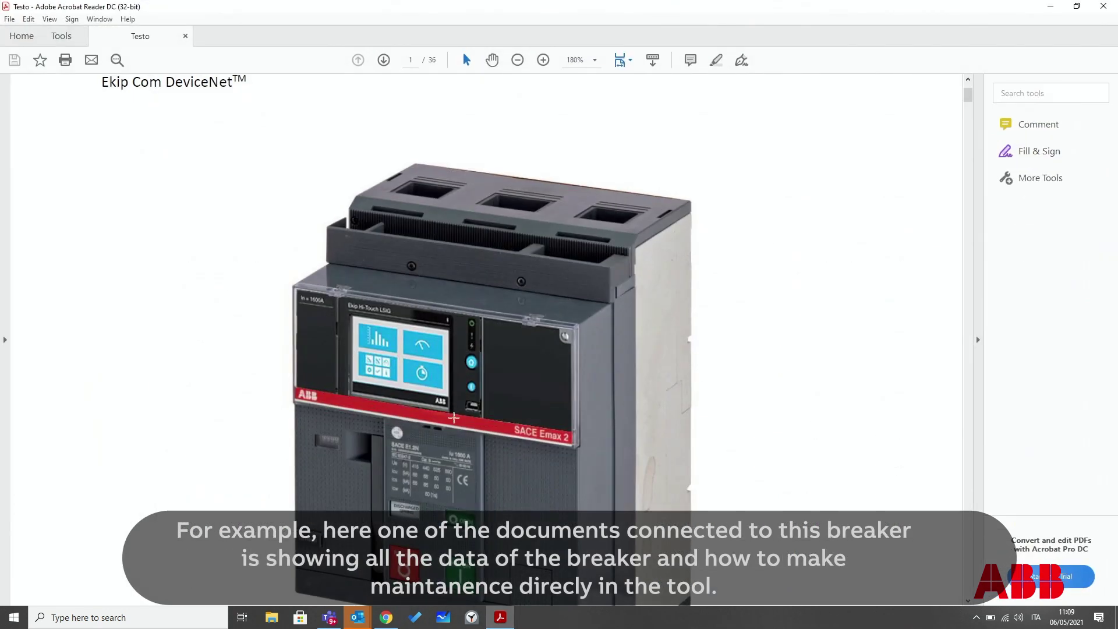
Scroll through the Emax 2 communication interface PDF to the protocol sheet table on page 7.
{"action": "scroll", "coordinate": [453, 417], "scroll_direction": "down", "scroll_amount": 20}
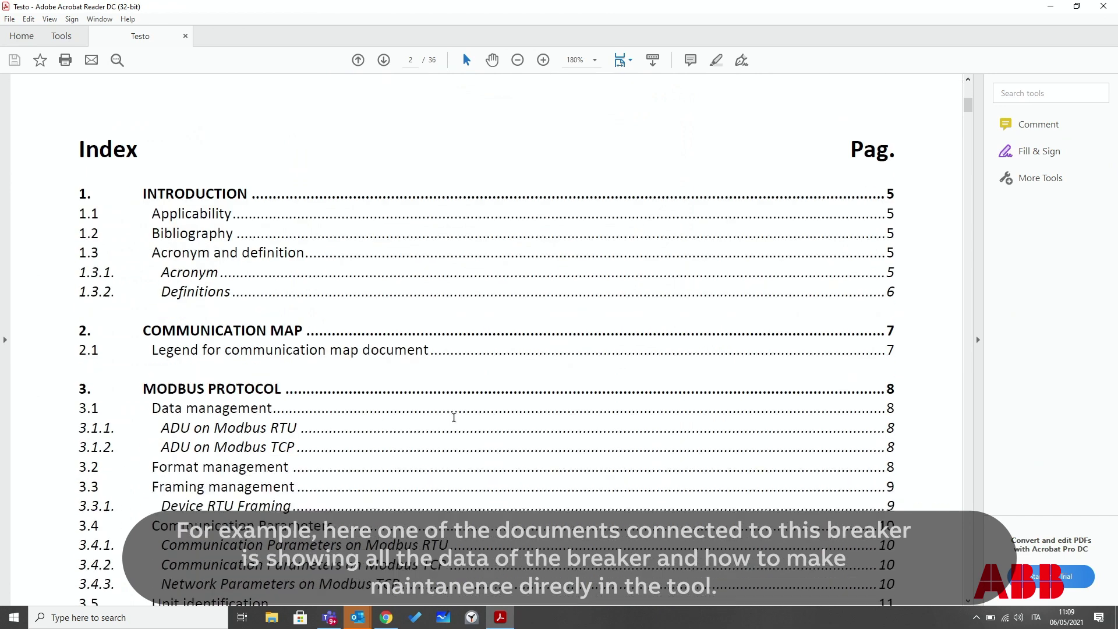
{"action": "scroll", "coordinate": [454, 419], "scroll_direction": "down", "scroll_amount": 20}
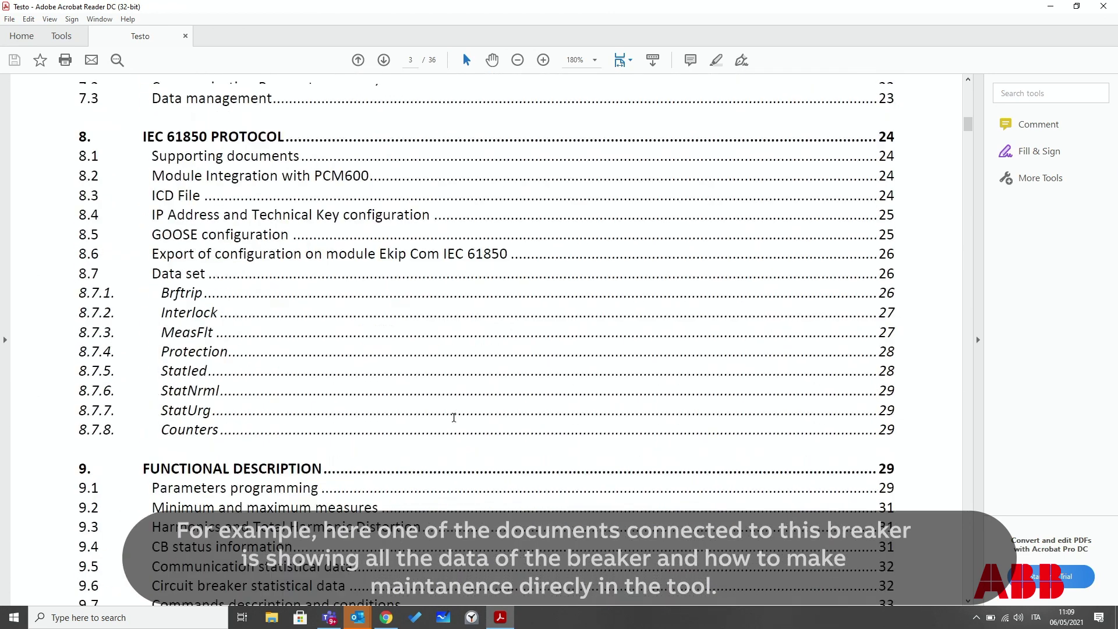
{"action": "scroll", "coordinate": [454, 417], "scroll_direction": "down", "scroll_amount": 20}
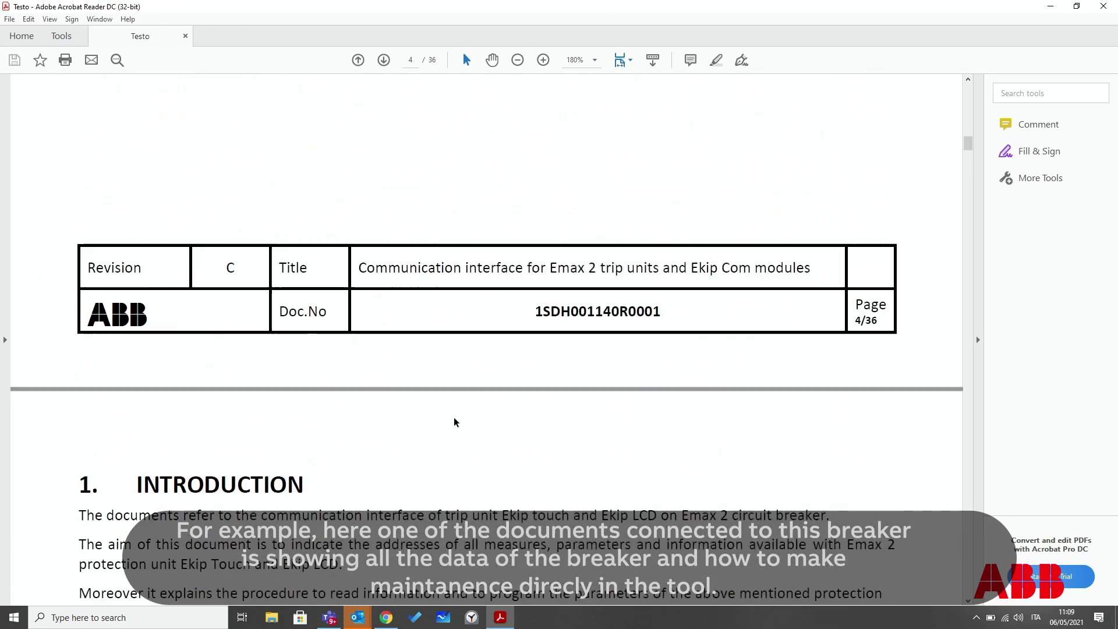
{"action": "scroll", "coordinate": [454, 422], "scroll_direction": "down", "scroll_amount": 20}
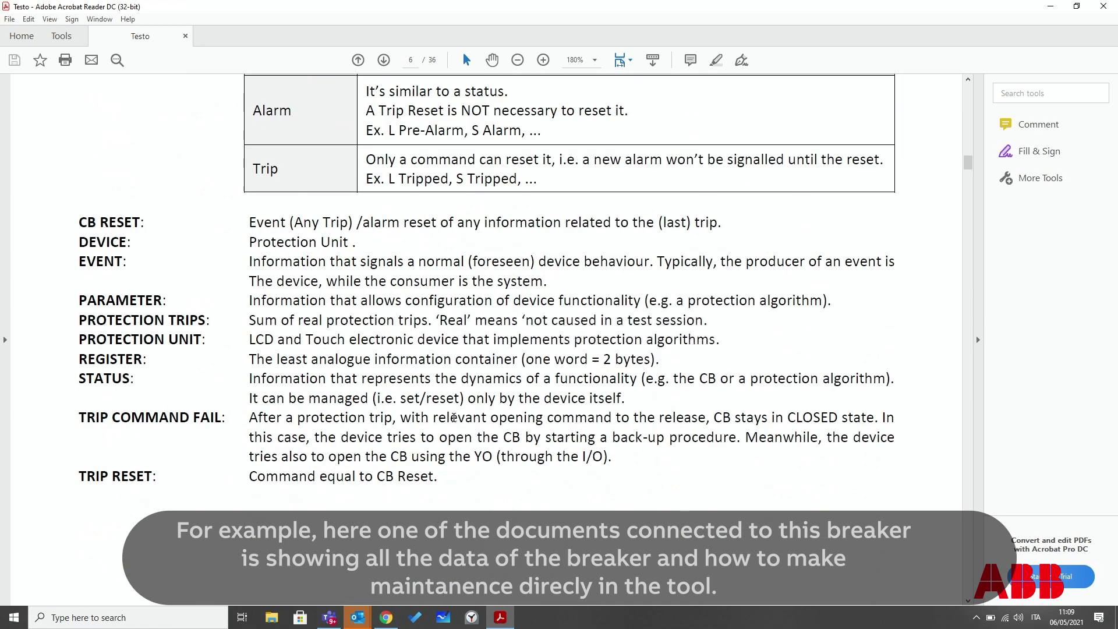
{"action": "scroll", "coordinate": [455, 420], "scroll_direction": "down", "scroll_amount": 20}
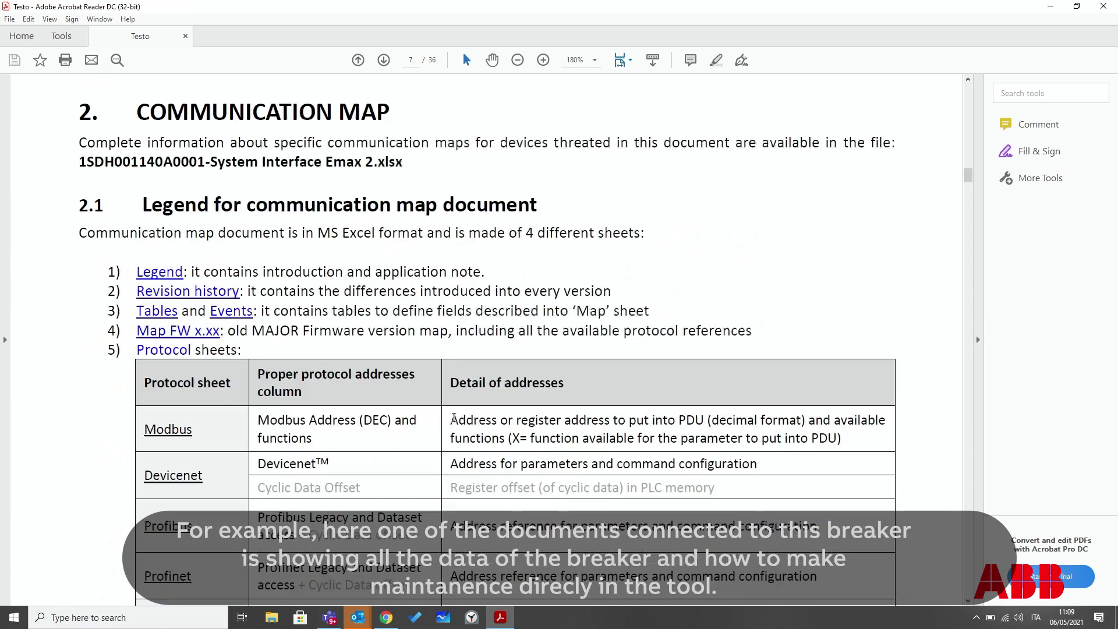
{"action": "scroll", "coordinate": [454, 417], "scroll_direction": "down", "scroll_amount": 5}
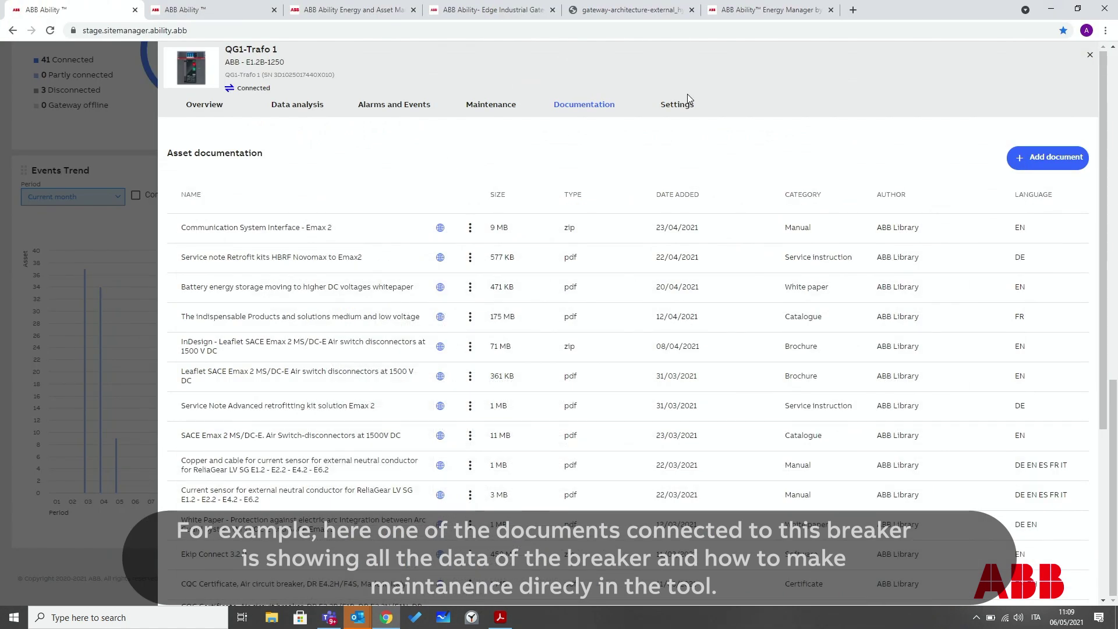
Show QG1-Trafo 1's Settings Asset info, reviewing CB type E1.2B-1250, 1250 nominal current and Hi-Touch trip unit.
{"action": "left_click", "coordinate": [682, 105]}
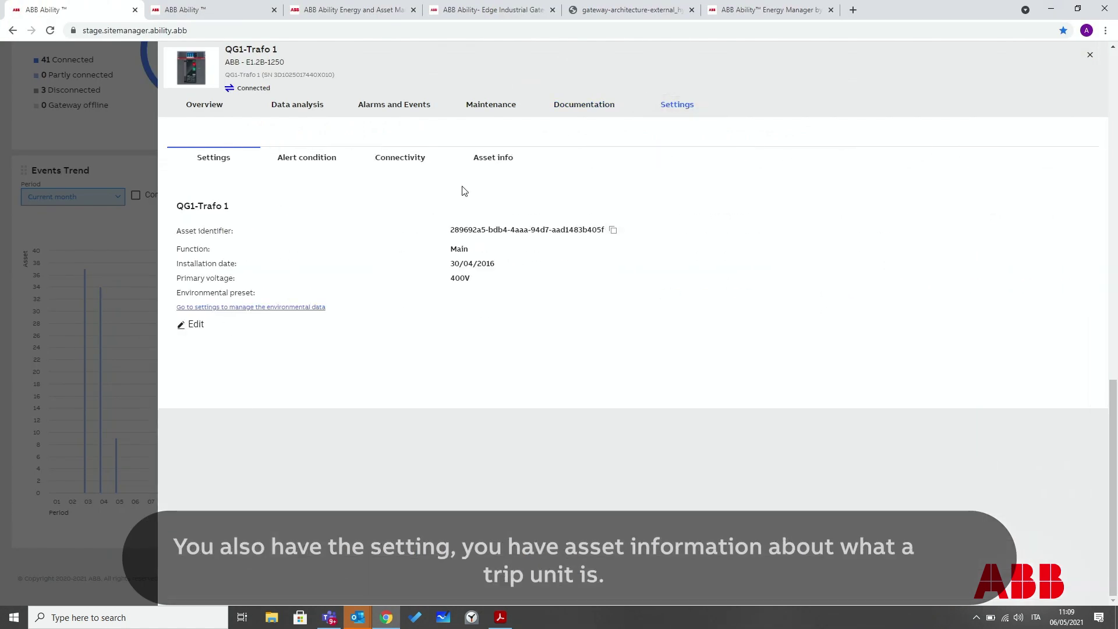
{"action": "left_click", "coordinate": [496, 157]}
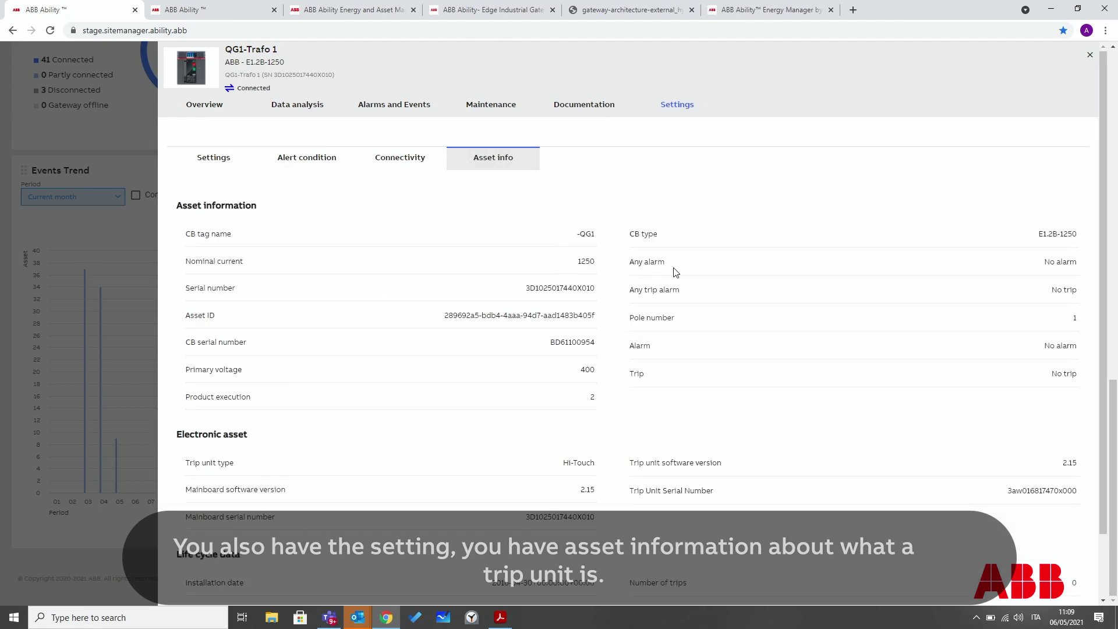
{"action": "scroll", "coordinate": [725, 244], "scroll_direction": "down", "scroll_amount": 1}
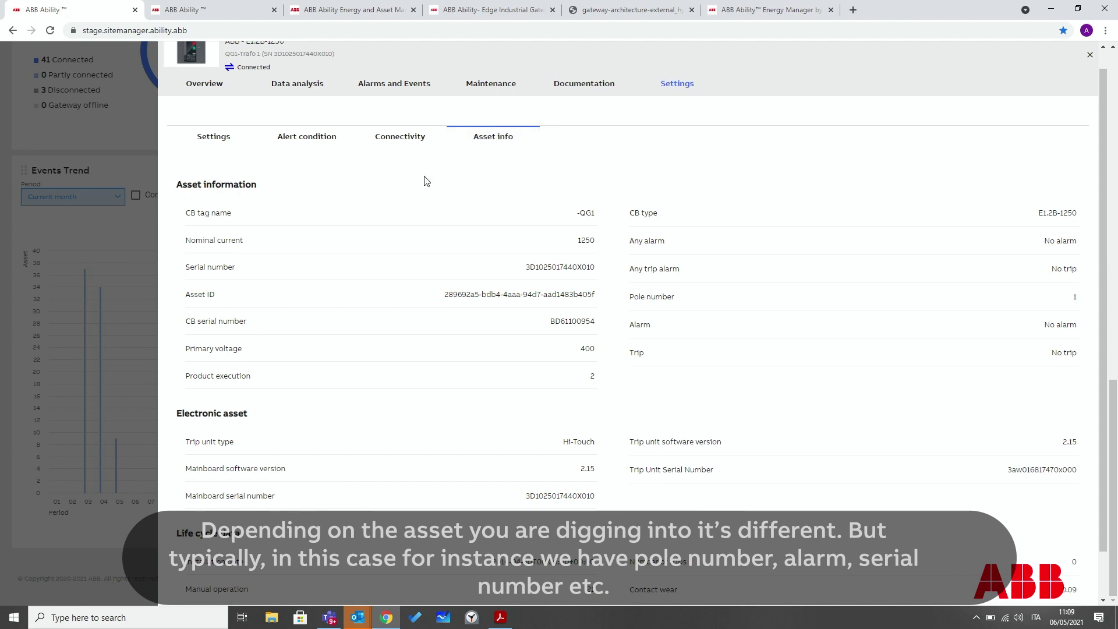
{"action": "scroll", "coordinate": [427, 181], "scroll_direction": "down", "scroll_amount": 1}
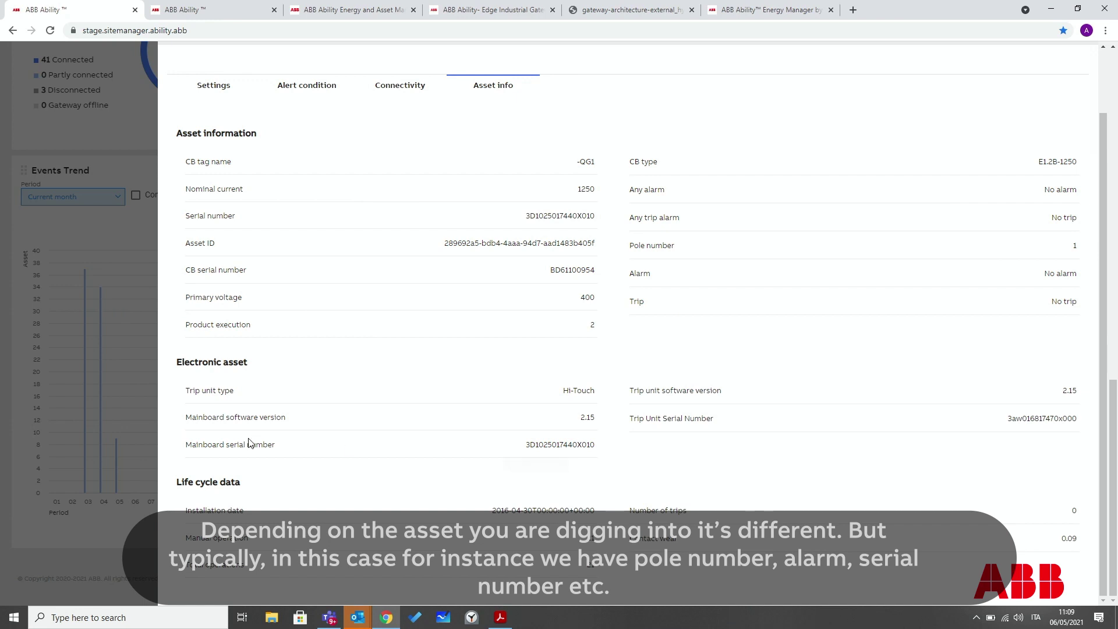
{"action": "scroll", "coordinate": [404, 463], "scroll_direction": "up", "scroll_amount": 2}
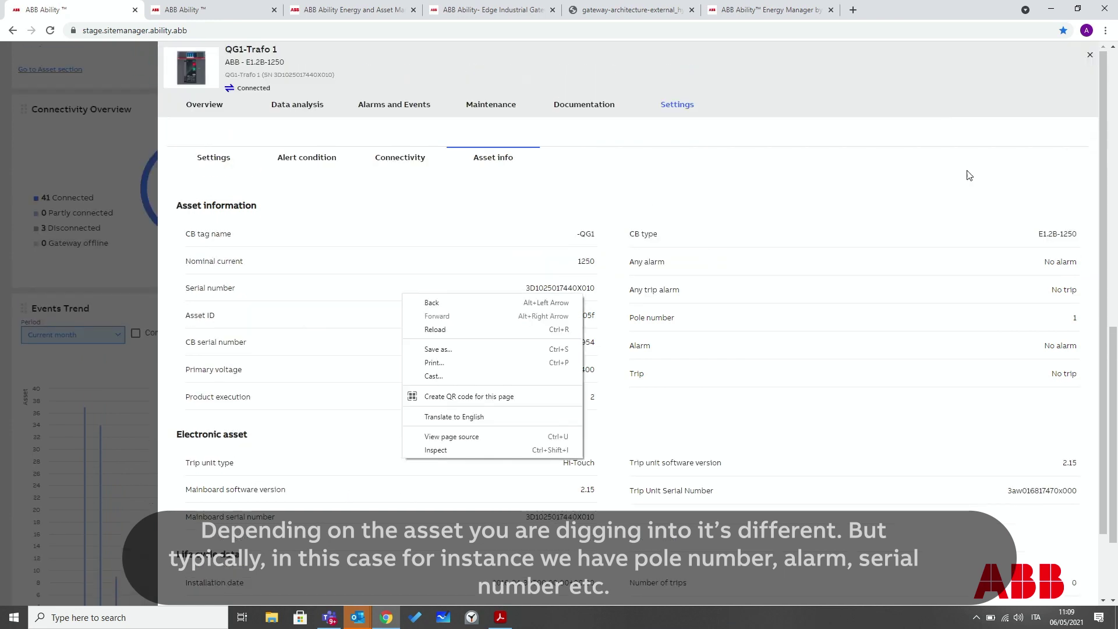